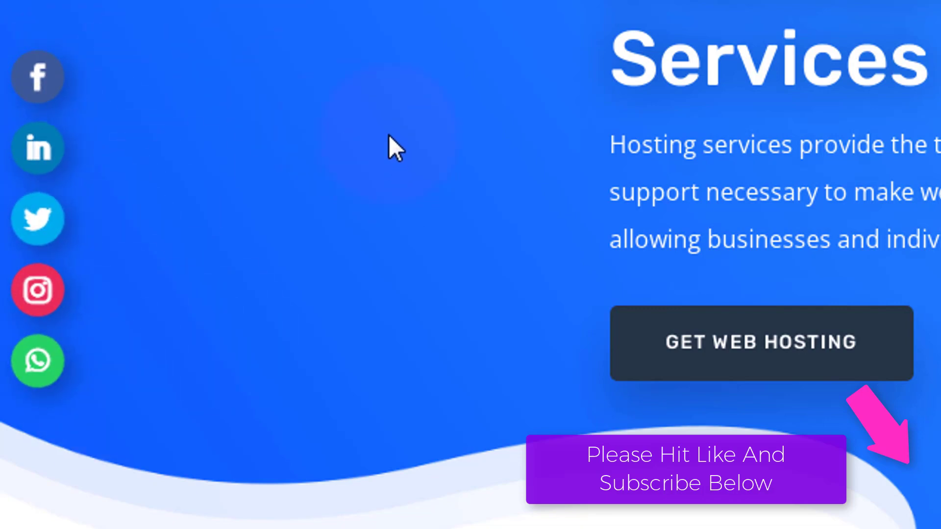
Enable the Divi Visual Builder on the hosting page
scroll(389, 134, "down", 3)
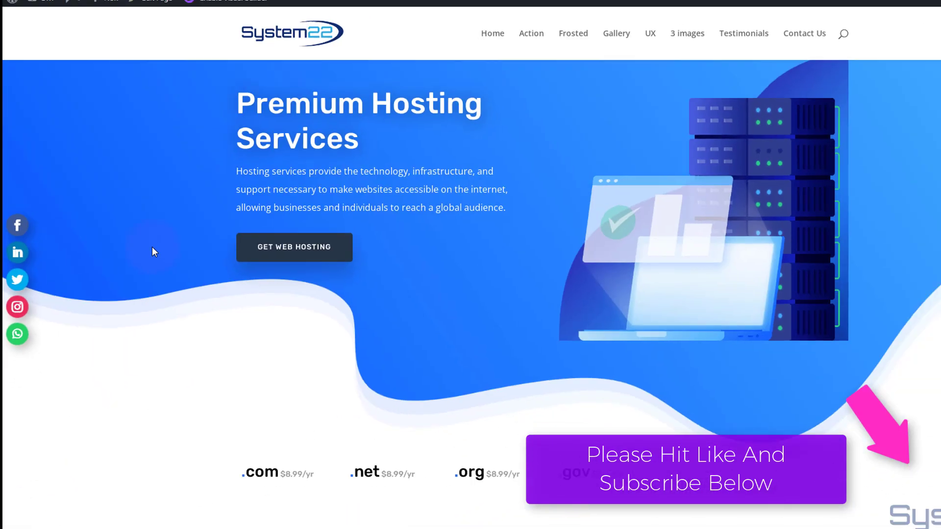
scroll(142, 252, "up", 2)
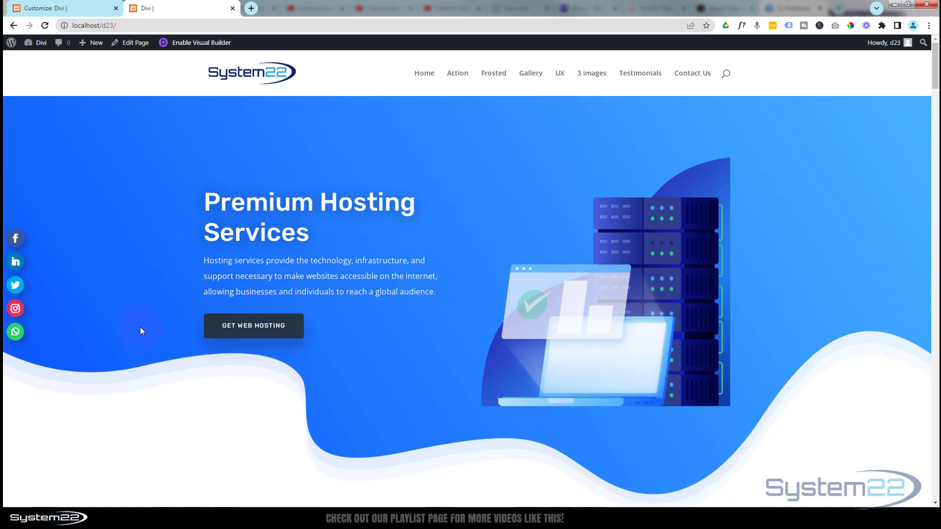
left_click(226, 44)
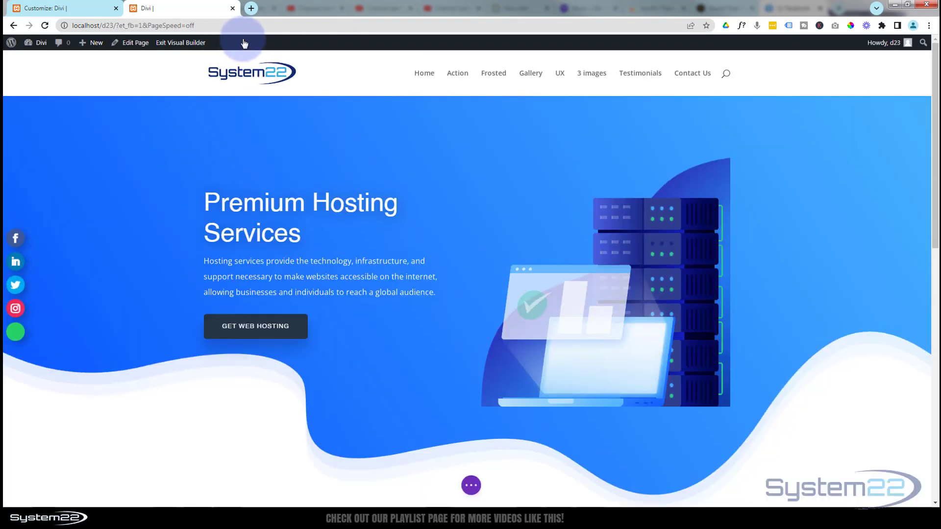
In wireframe view, delete the row of five Social Media Follow modules, then return to desktop view
left_click(469, 487)
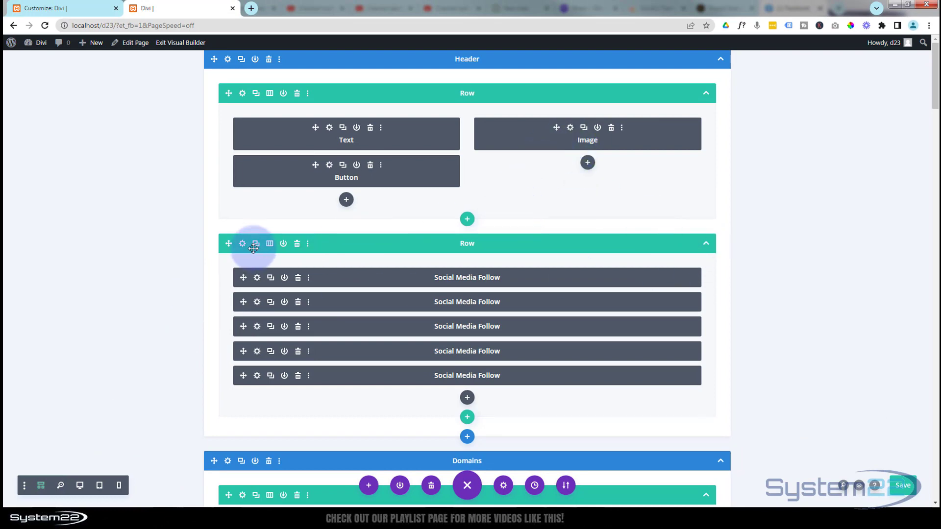
left_click(297, 244)
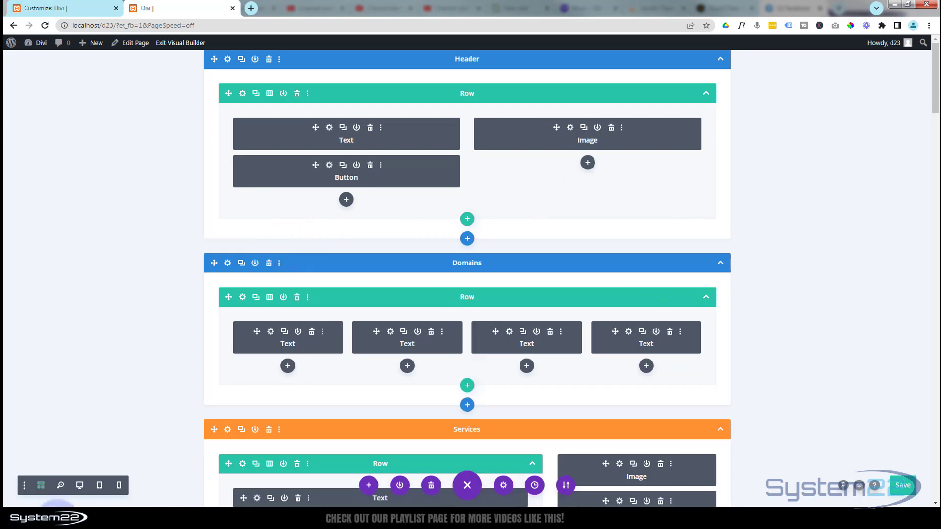
left_click(79, 487)
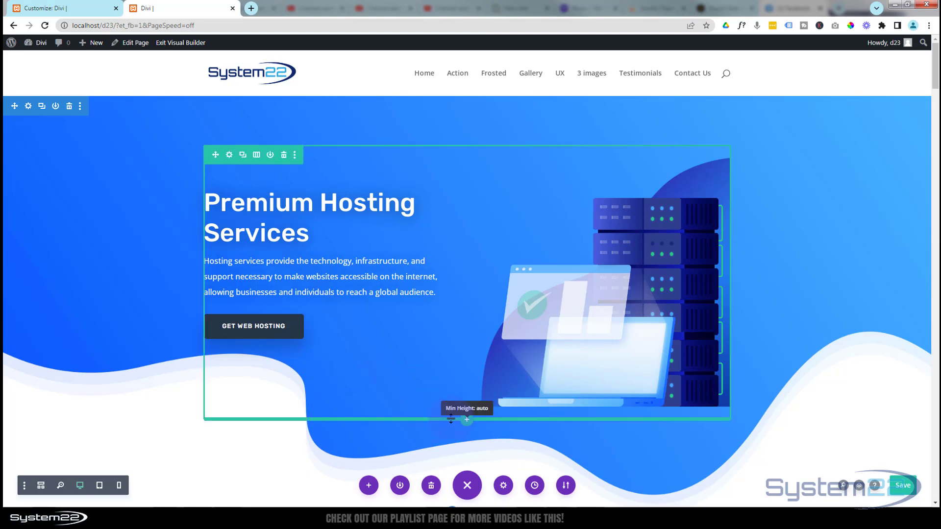
Insert a one-column row below the hero with a Social Media Follow module, removing Twitter to leave Facebook
left_click(467, 421)
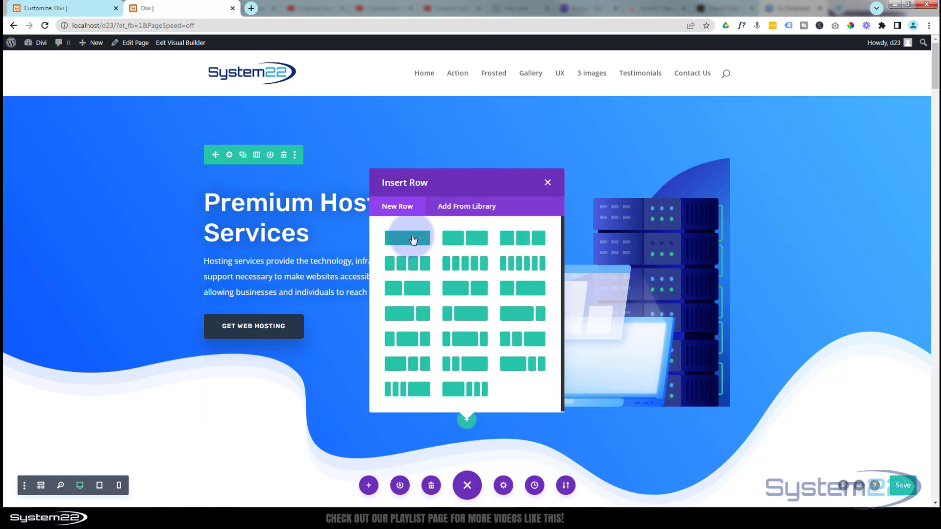
left_click(414, 238)
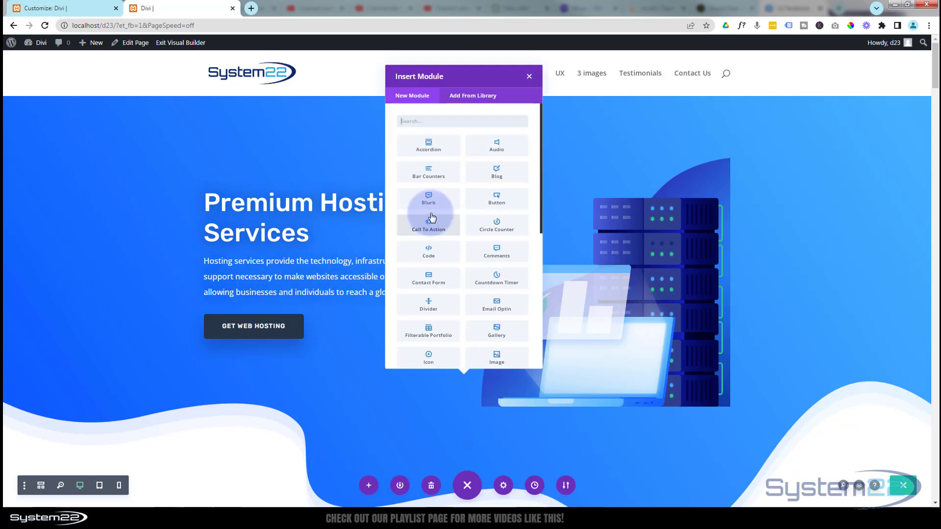
scroll(432, 216, "down", 10)
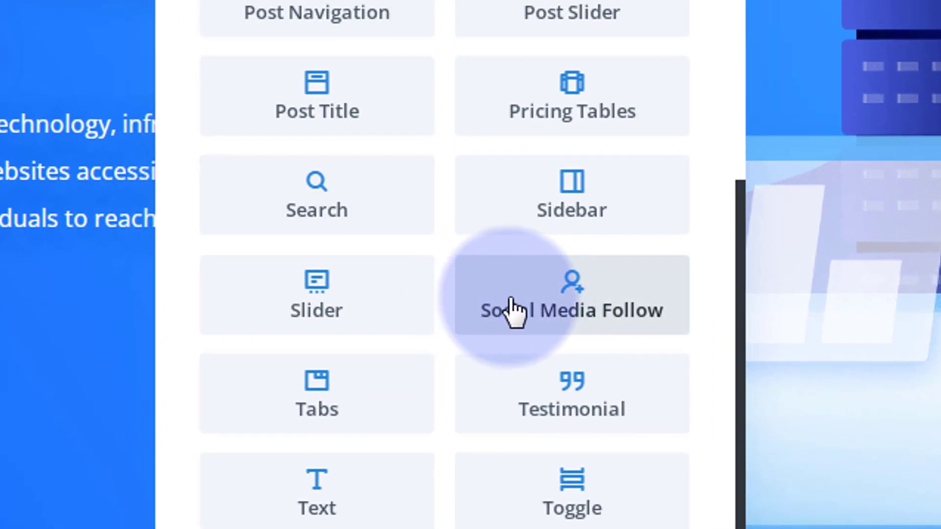
left_click(512, 312)
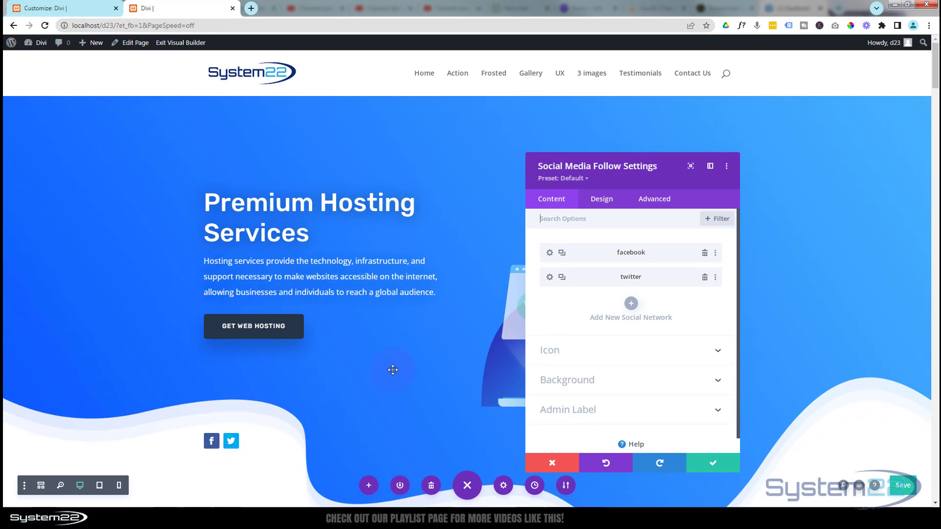
scroll(392, 370, "down", 3)
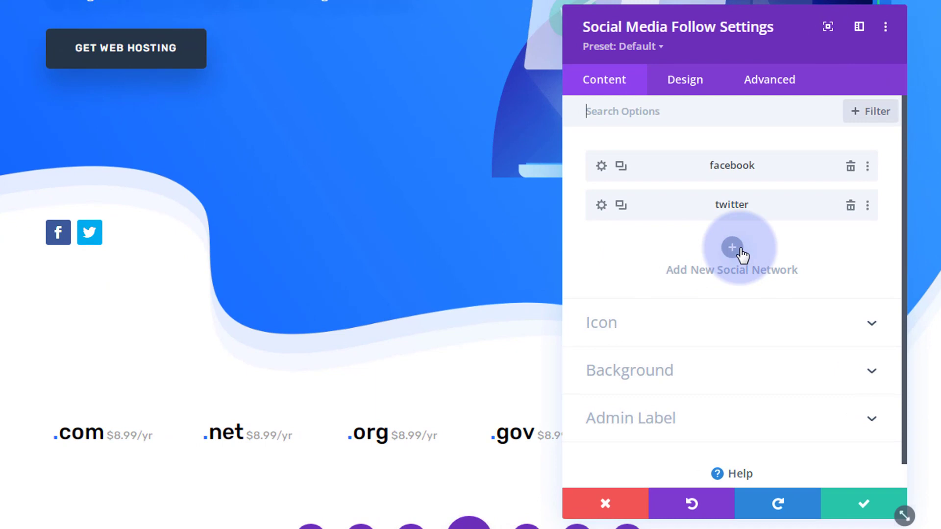
left_click(850, 207)
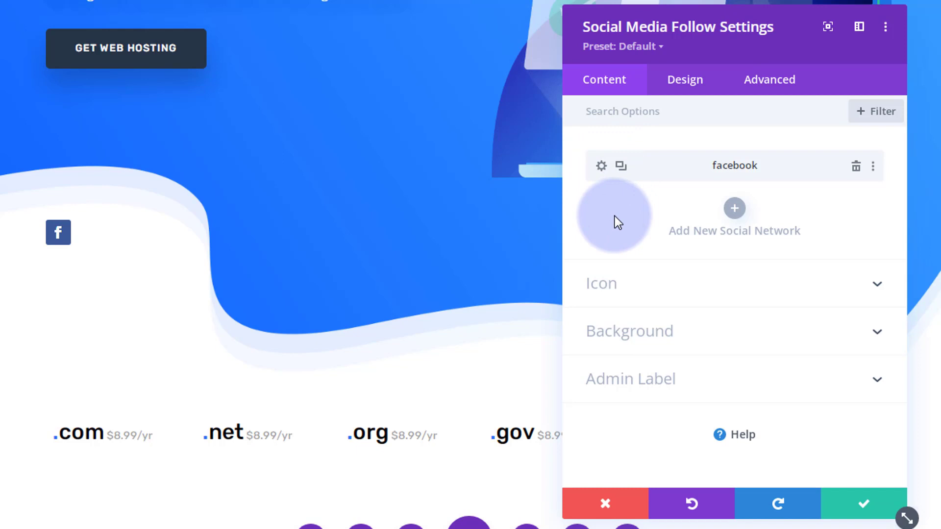
Turn on a custom icon size and set the Facebook icon to 20px
left_click(687, 85)
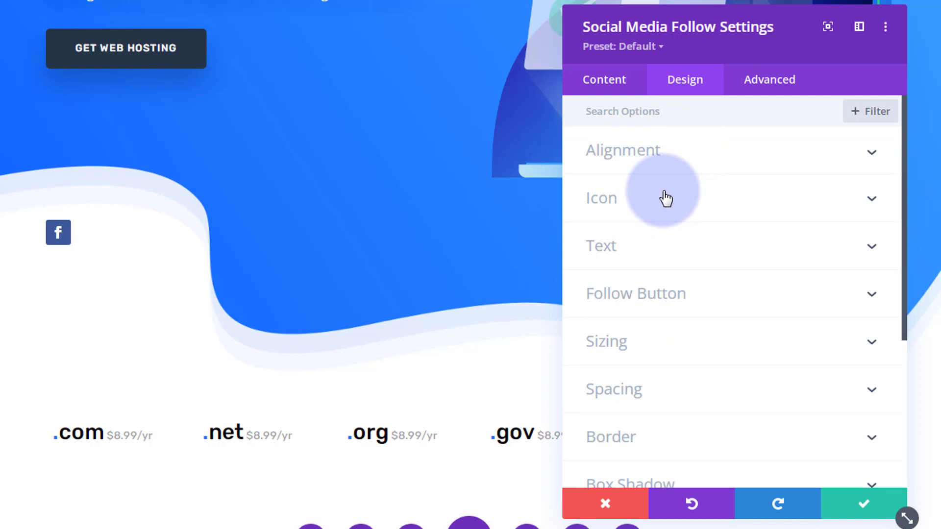
left_click(693, 201)
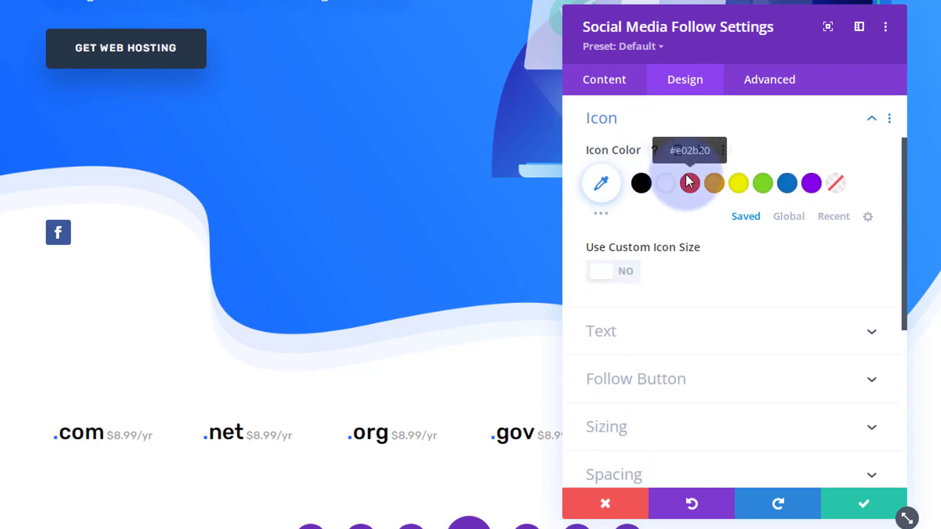
left_click(630, 275)
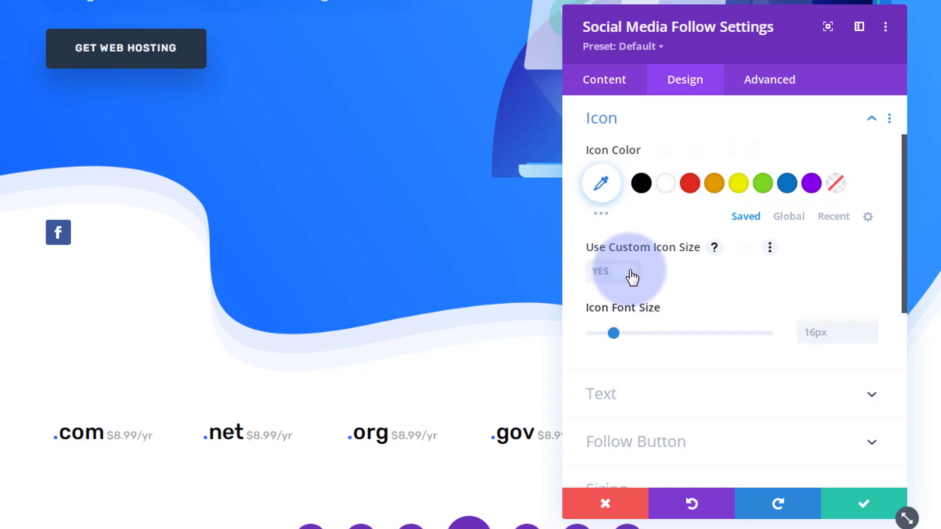
left_click(804, 331)
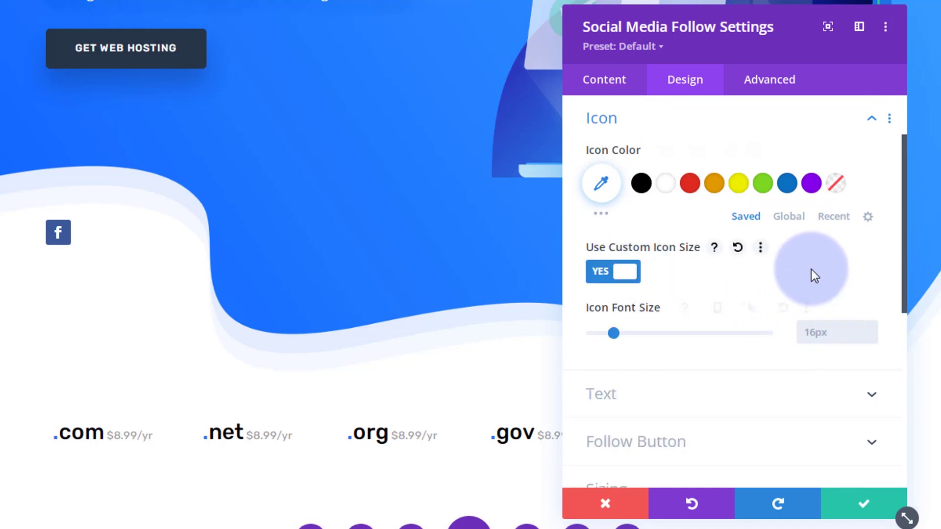
type("20px")
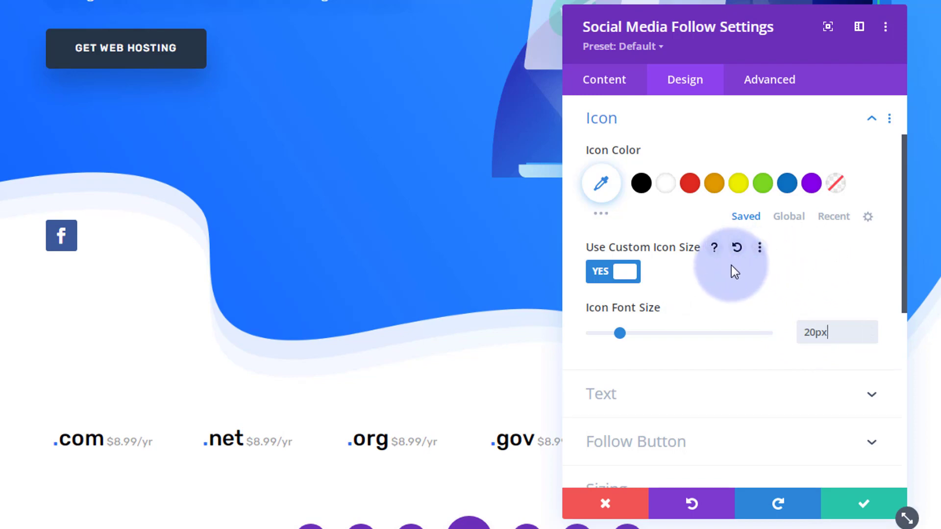
Round the icon's border with 50px corners instead of 3px
scroll(735, 291, "down", 5)
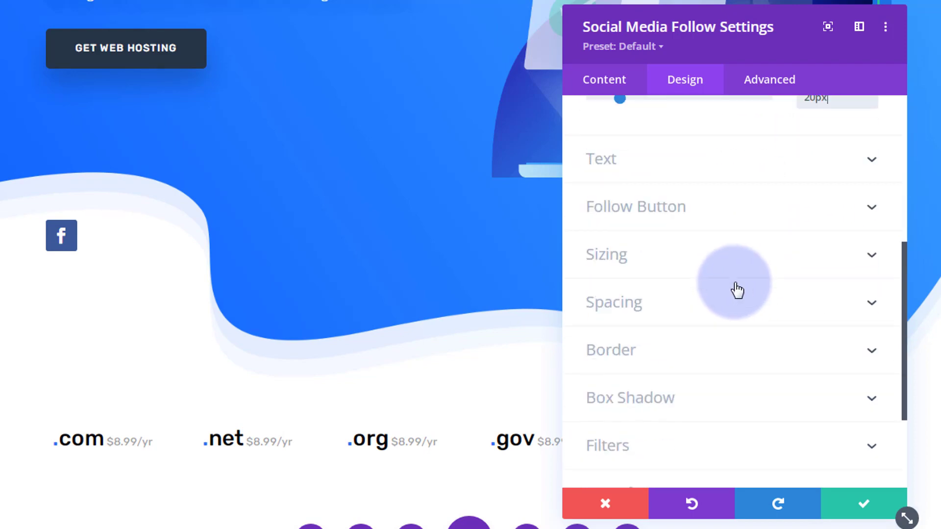
scroll(737, 290, "down", 3)
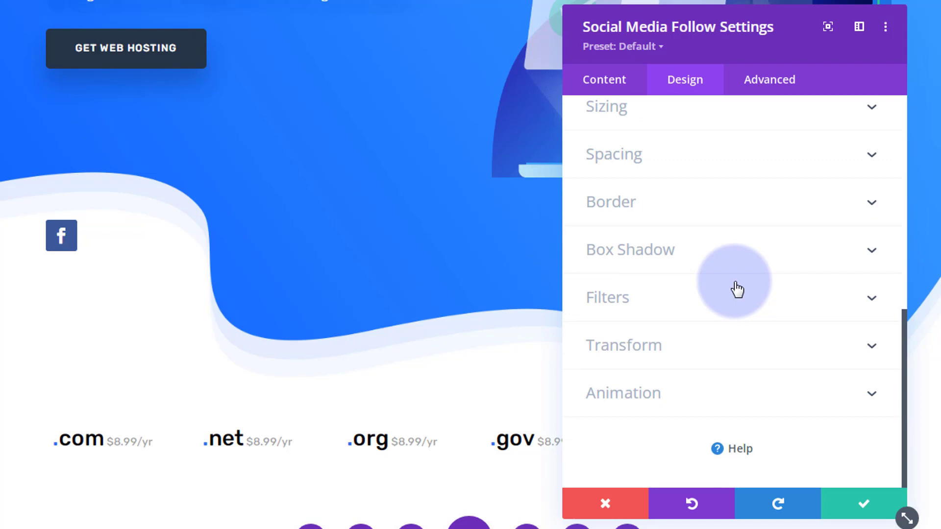
left_click(731, 212)
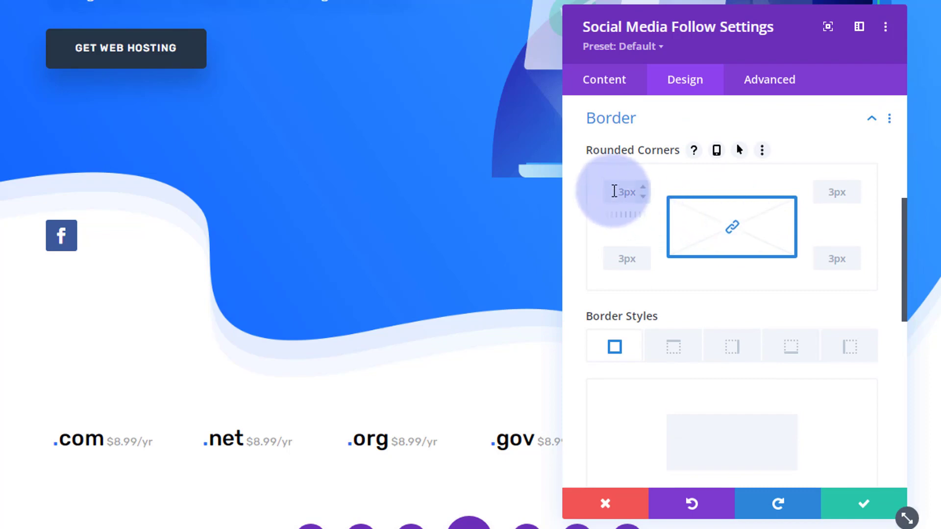
left_click(624, 191)
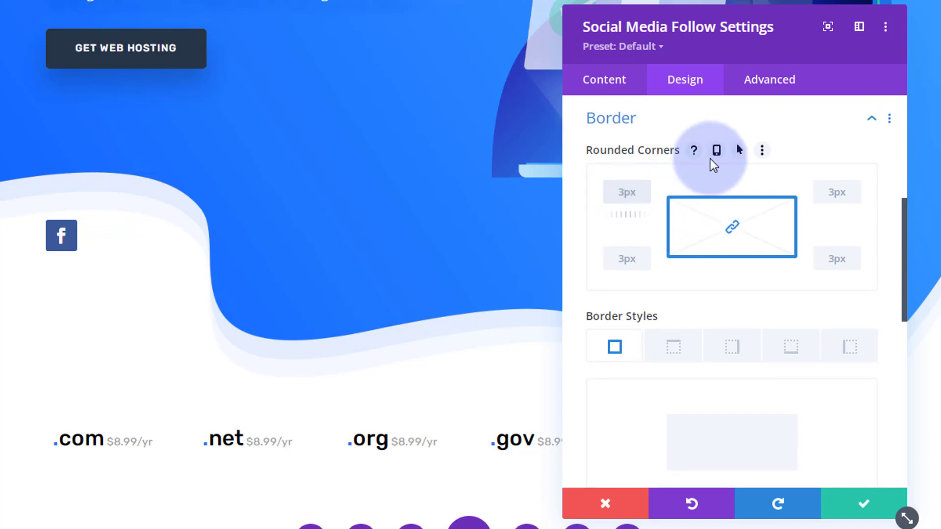
key("ctrl+a")
type("50")
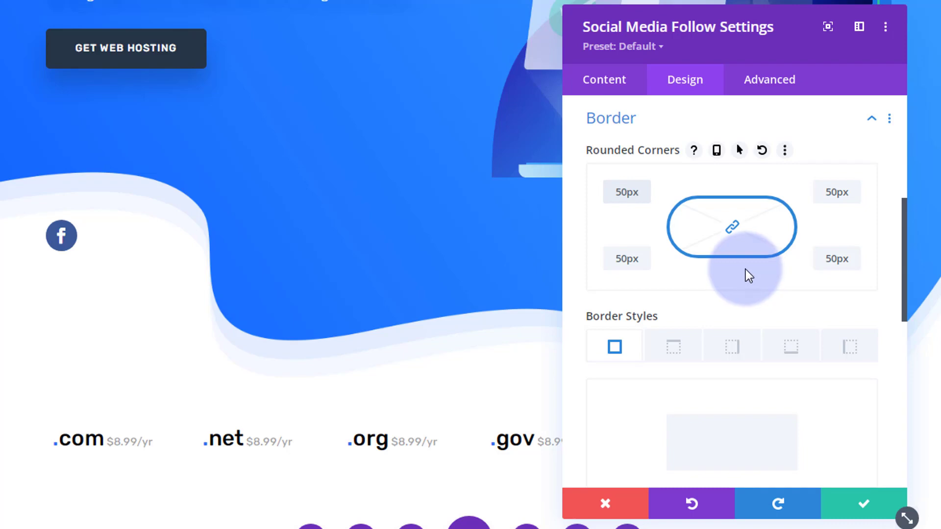
Apply the third box shadow preset as a soft drop shadow under the icon
scroll(745, 269, "down", 6)
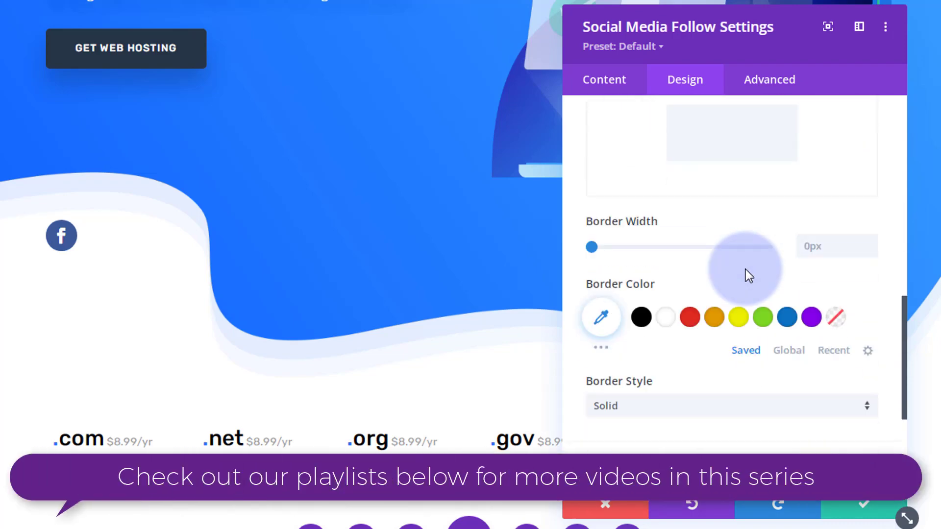
scroll(745, 269, "down", 4)
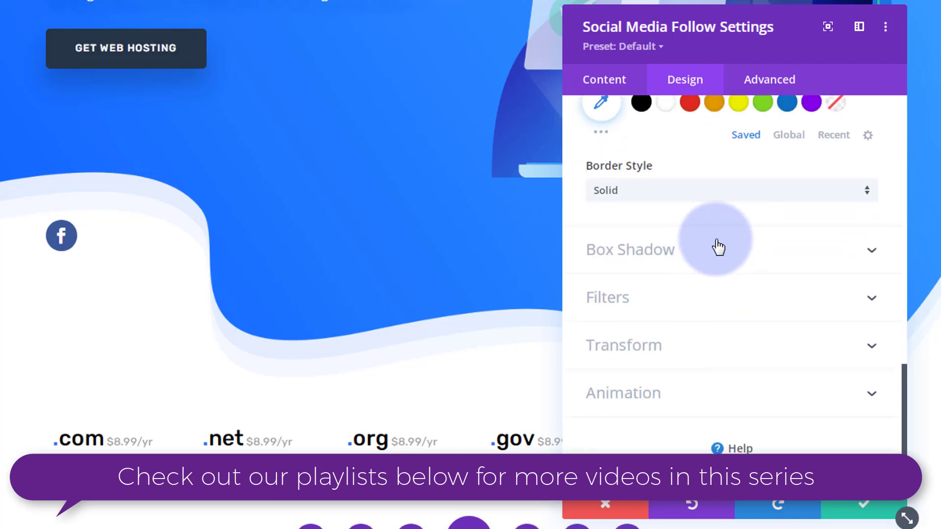
left_click(718, 253)
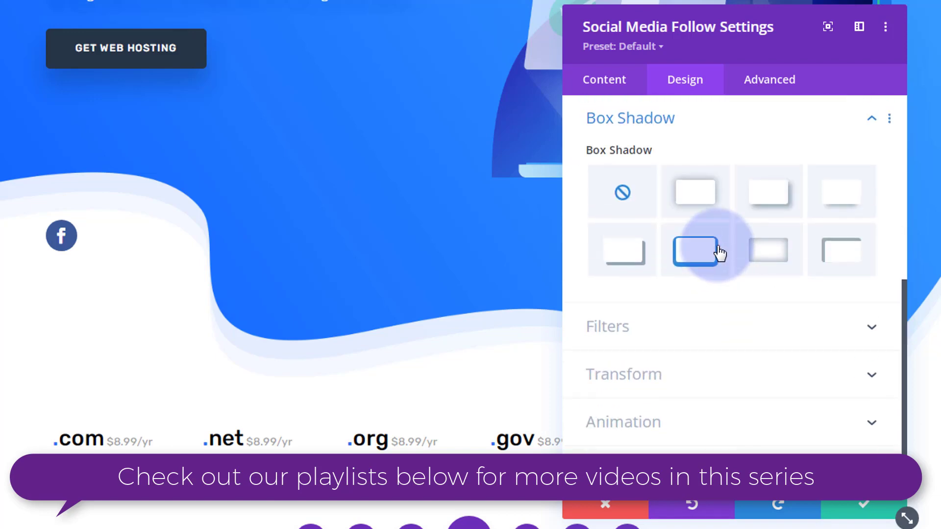
left_click(764, 210)
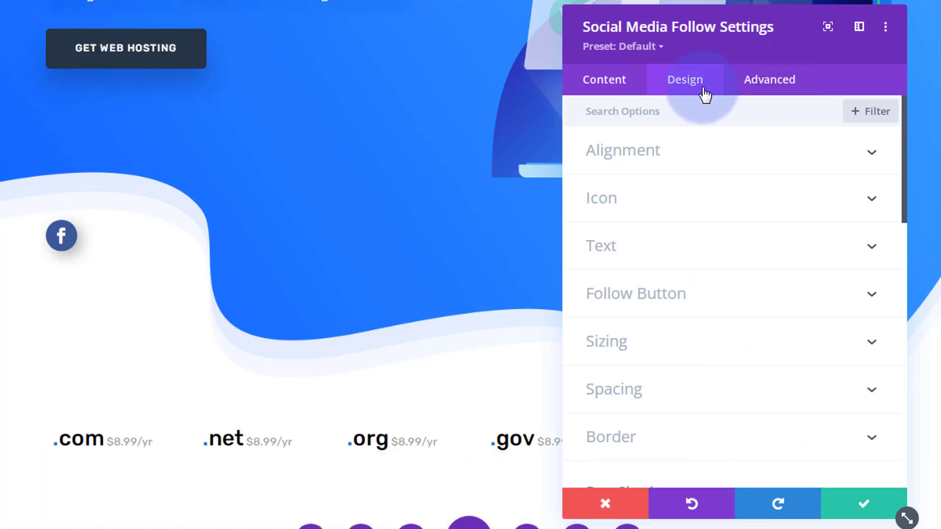
Enter 'floatsm' as the module's CSS Class under Advanced > CSS ID & Classes
left_click(784, 85)
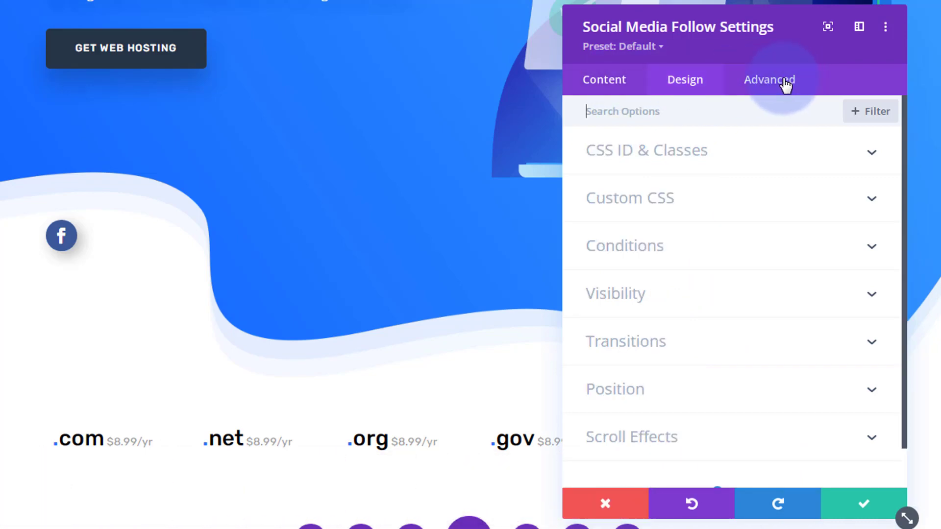
left_click(734, 160)
left_click(602, 269)
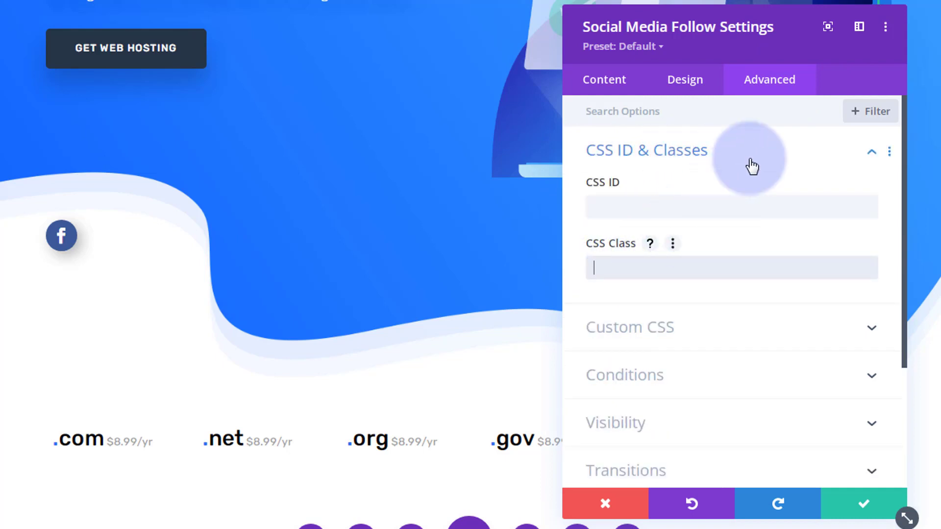
type("floatsm")
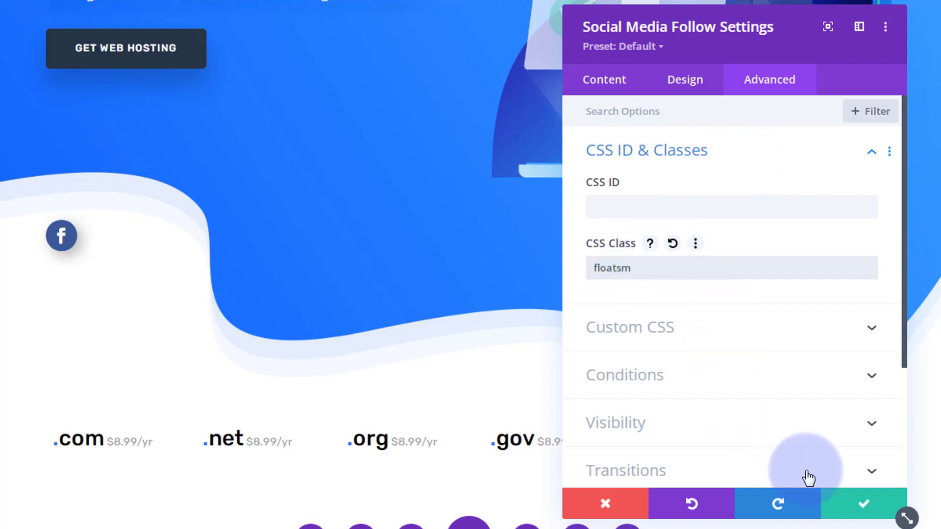
Save the module, drag the Facebook icon into its own row, and duplicate it four times
left_click(860, 504)
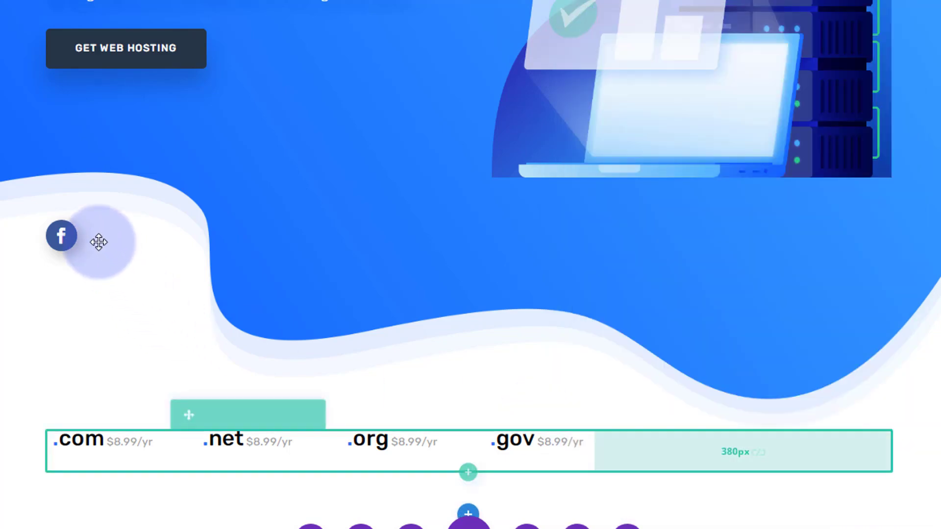
left_click_drag(99, 242, 98, 242)
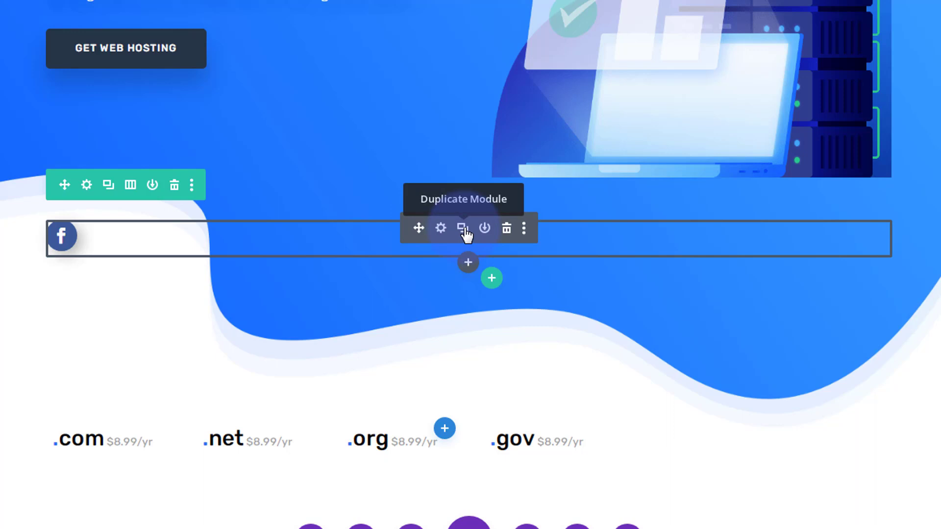
left_click(462, 228)
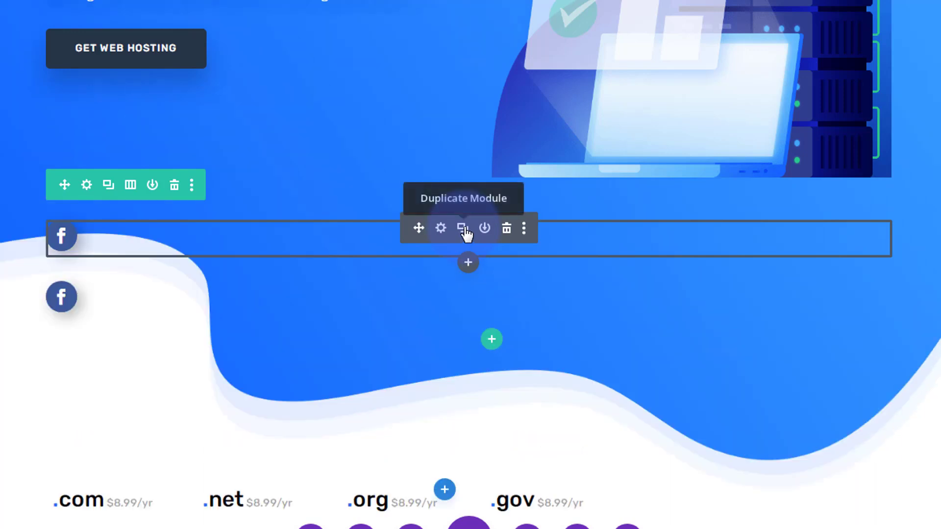
left_click(464, 230)
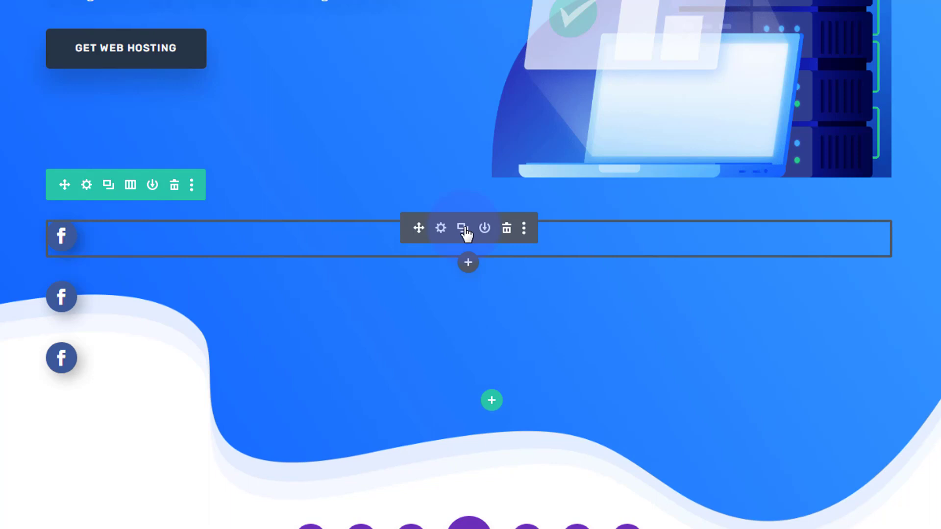
left_click(463, 229)
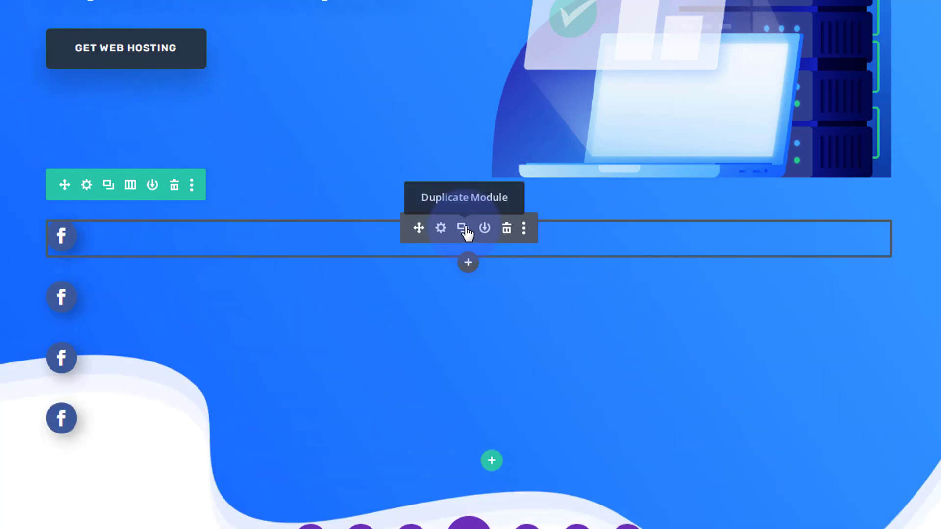
left_click(463, 229)
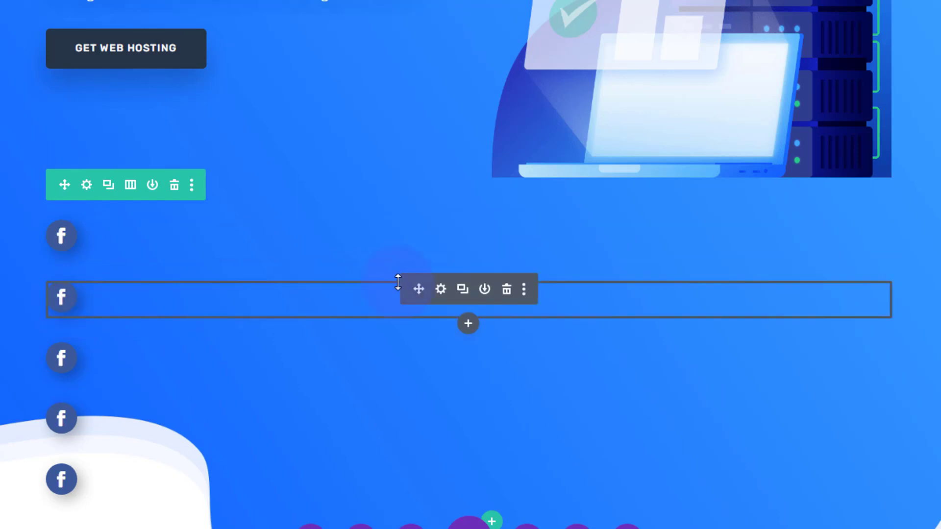
Change the second icon module's social network from Facebook to Instagram
left_click(441, 290)
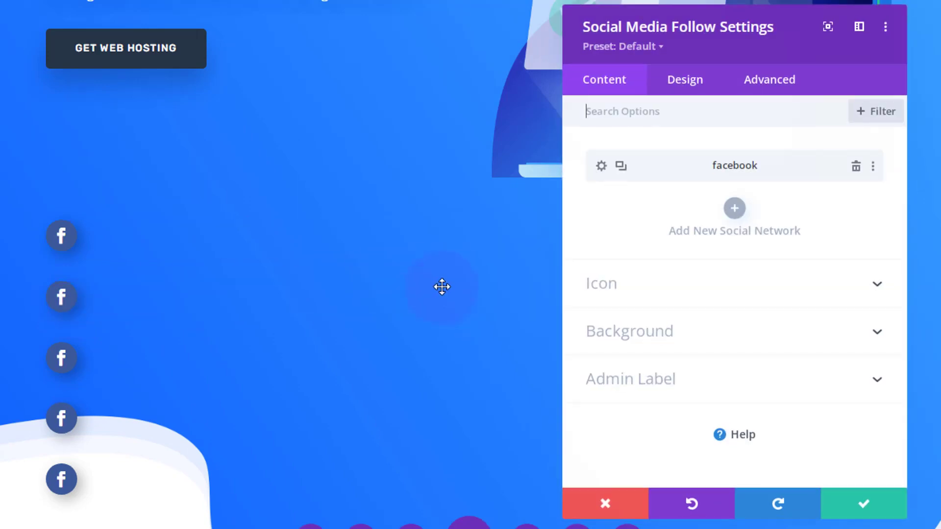
left_click(602, 166)
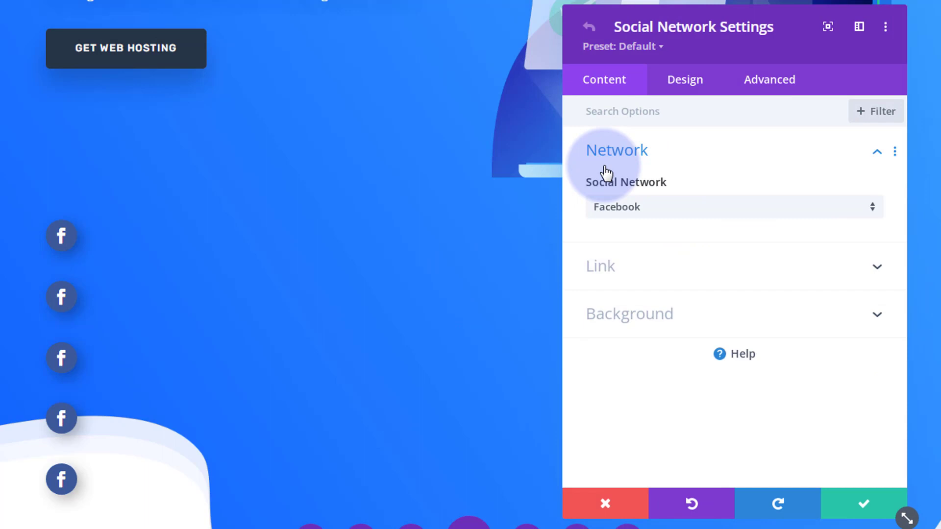
left_click(696, 216)
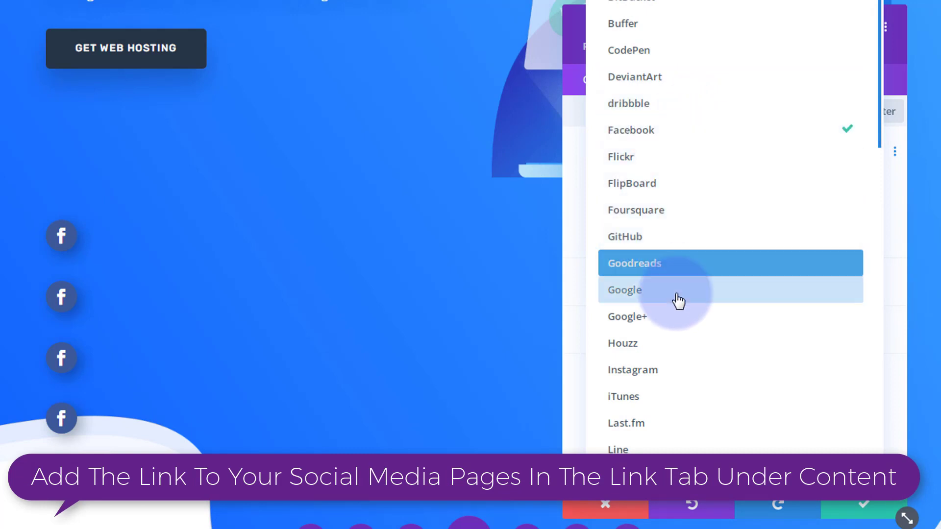
left_click(677, 377)
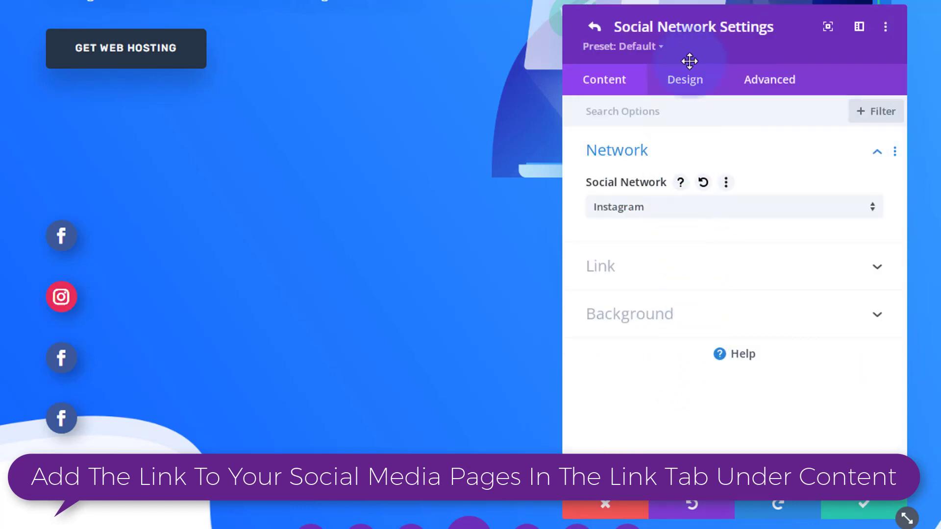
Adjust the network's icon colour and size design options, then save and close the module settings
left_click(695, 91)
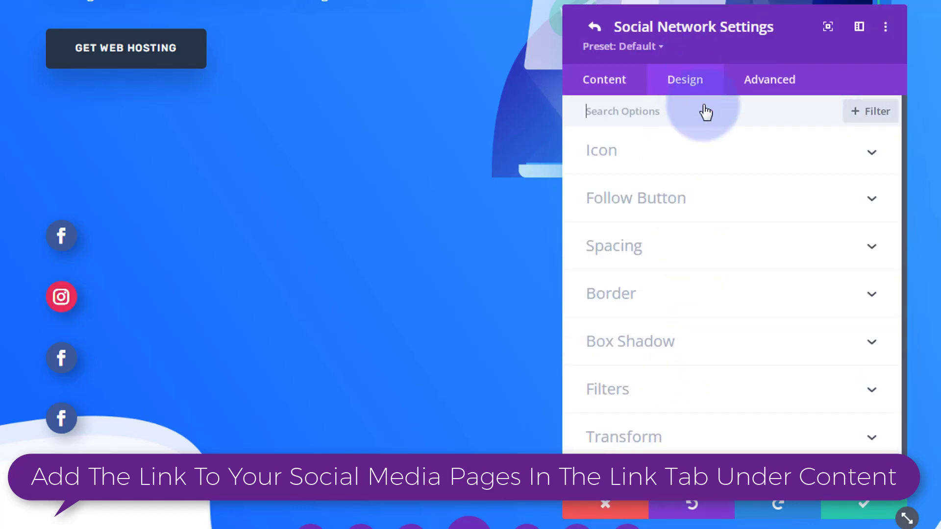
left_click(703, 155)
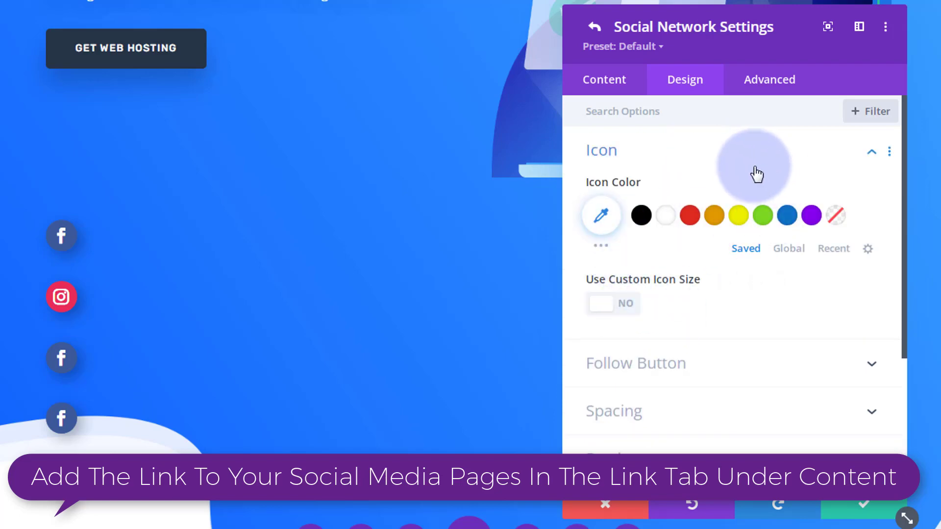
left_click(616, 77)
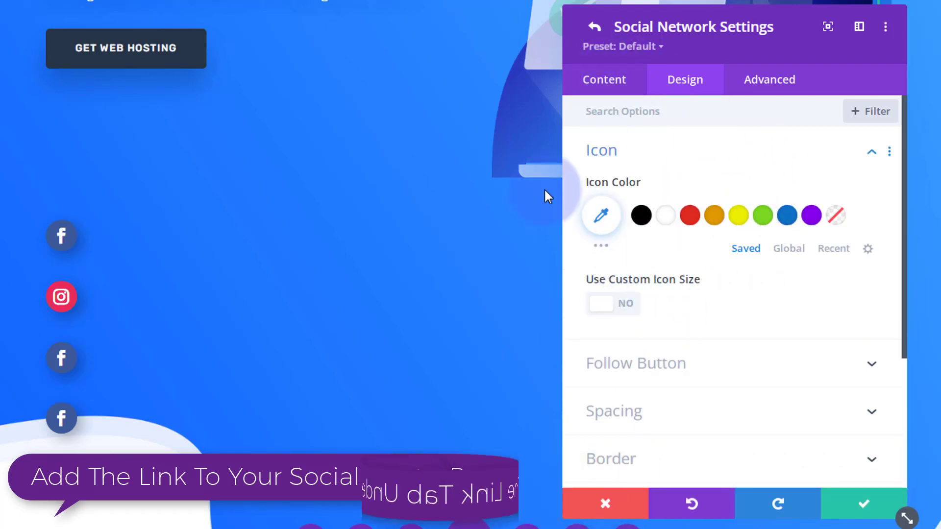
left_click(60, 488)
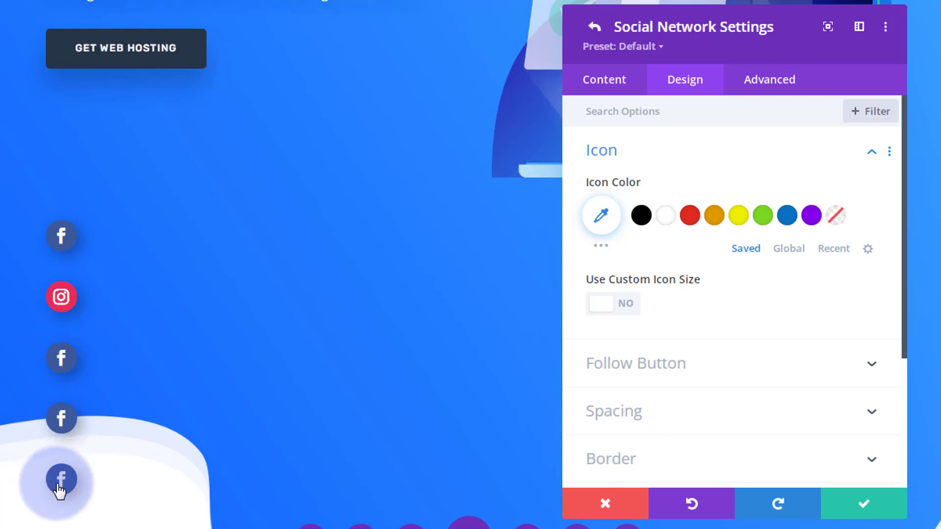
left_click(727, 427)
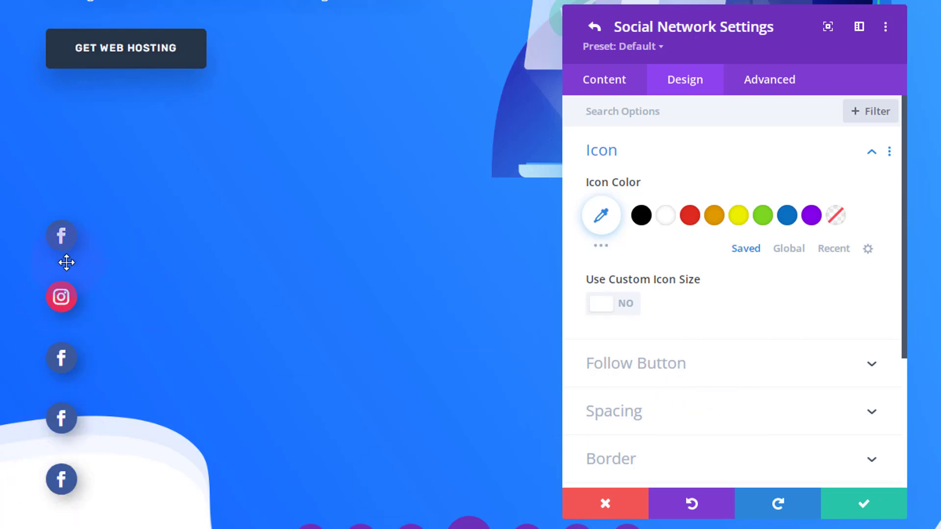
left_click(709, 298)
left_click(831, 432)
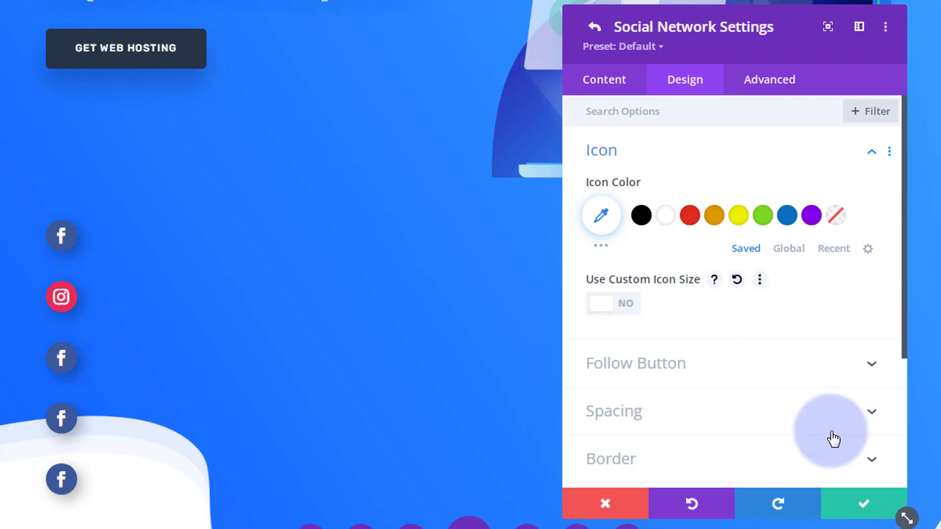
left_click(863, 505)
left_click(863, 505)
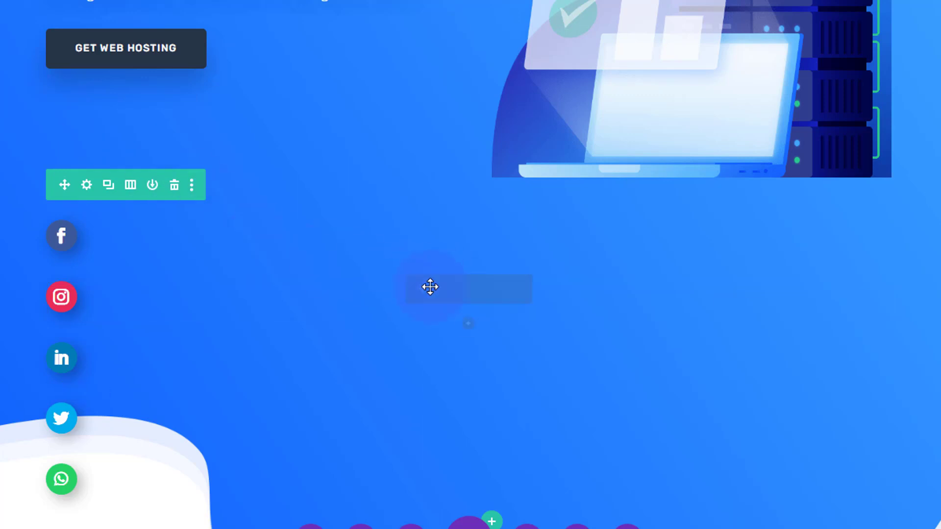
Enable a custom gutter width on the icon row and reduce it from 3 to 1
left_click(87, 185)
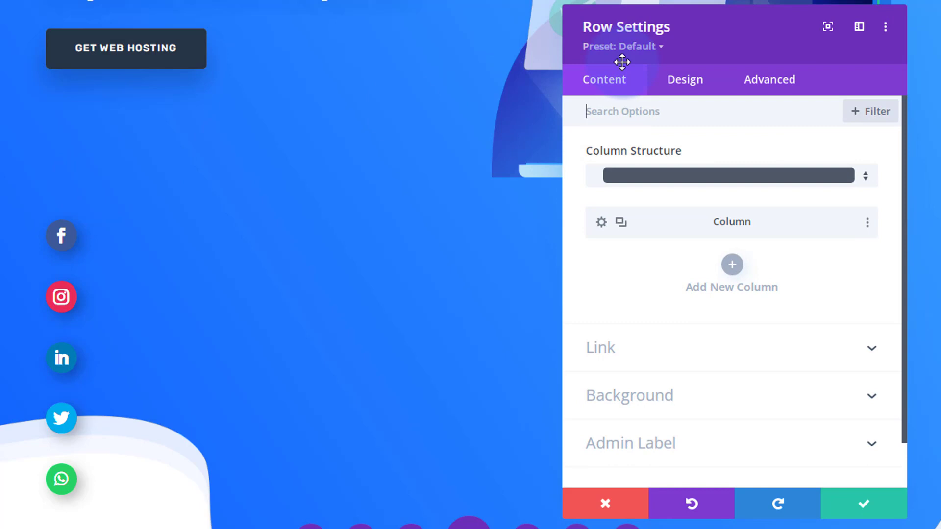
left_click(693, 86)
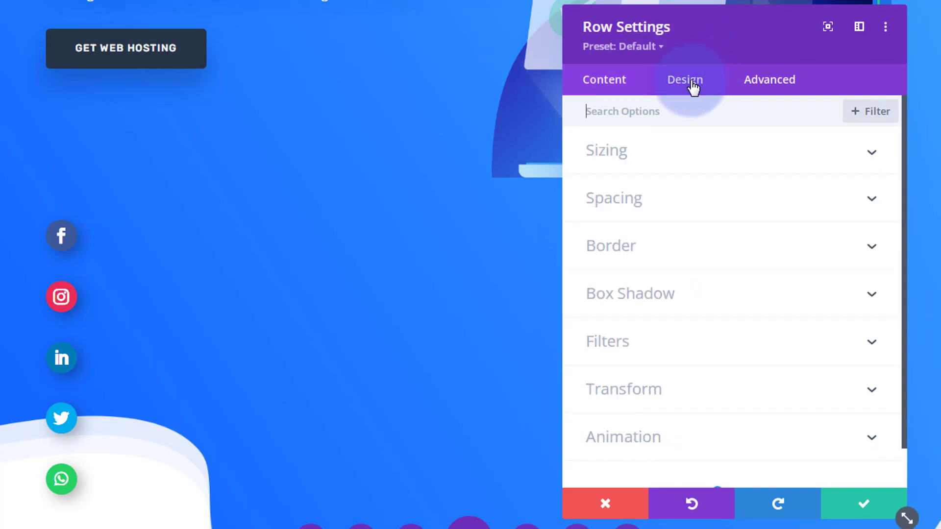
left_click(692, 159)
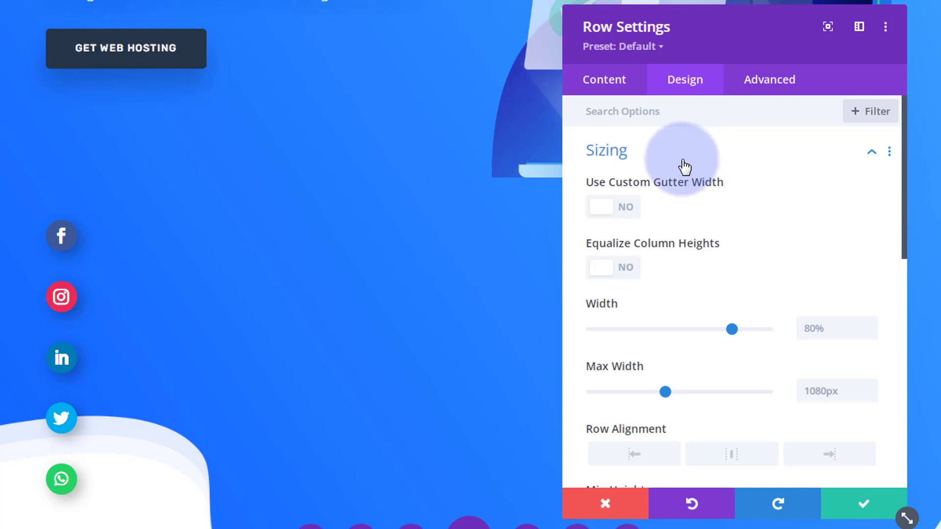
left_click(626, 209)
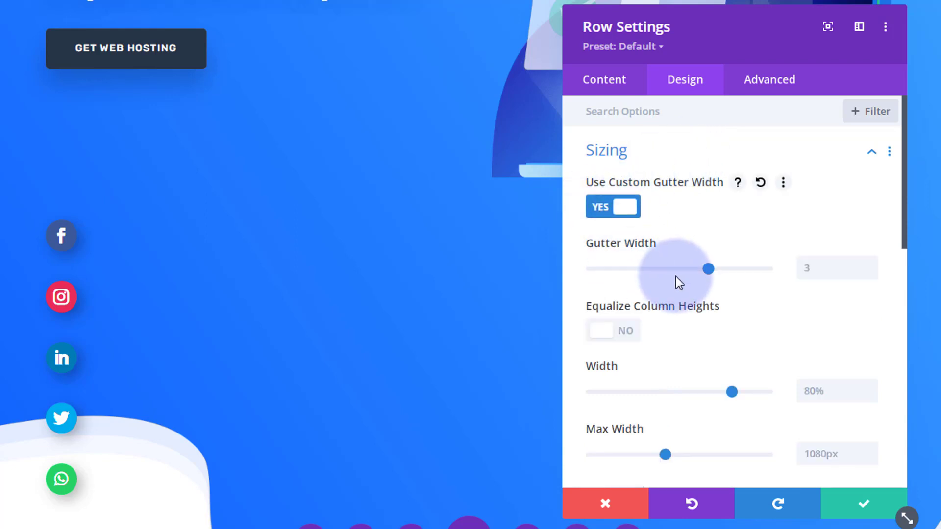
left_click_drag(707, 268, 586, 273)
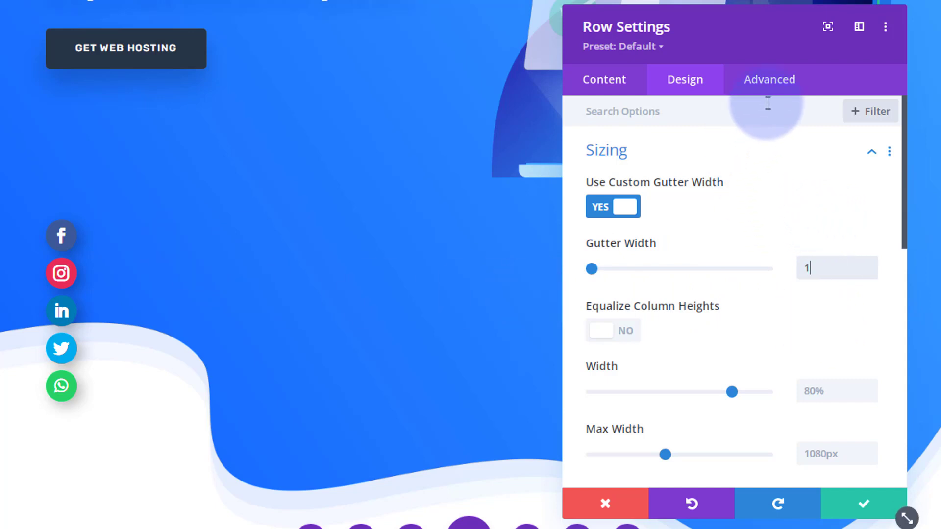
left_click(768, 84)
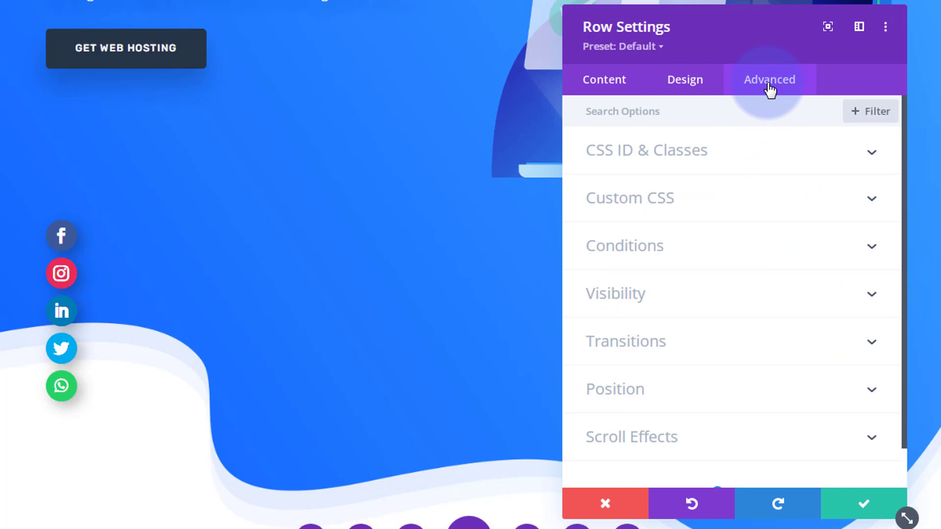
Enter 9999999 as the icon row's Z Index under Advanced > Position
left_click(758, 400)
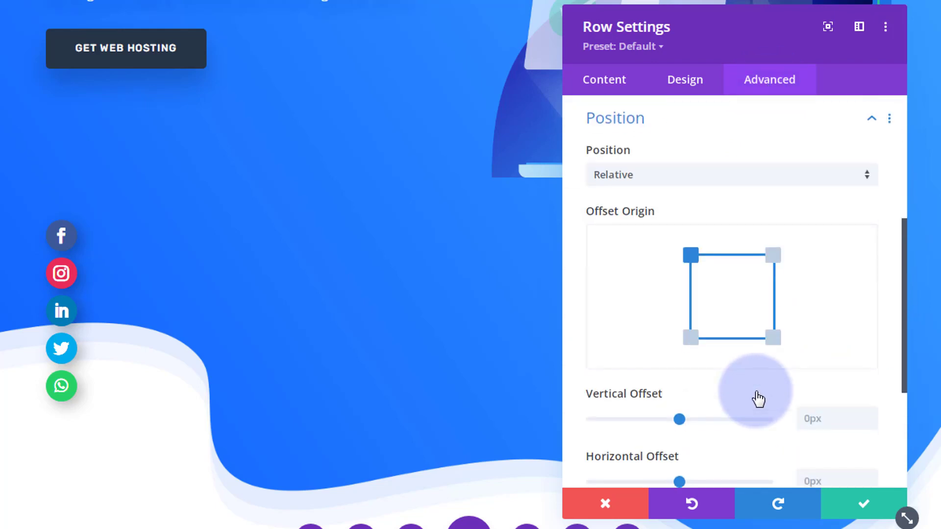
scroll(755, 392, "down", 3)
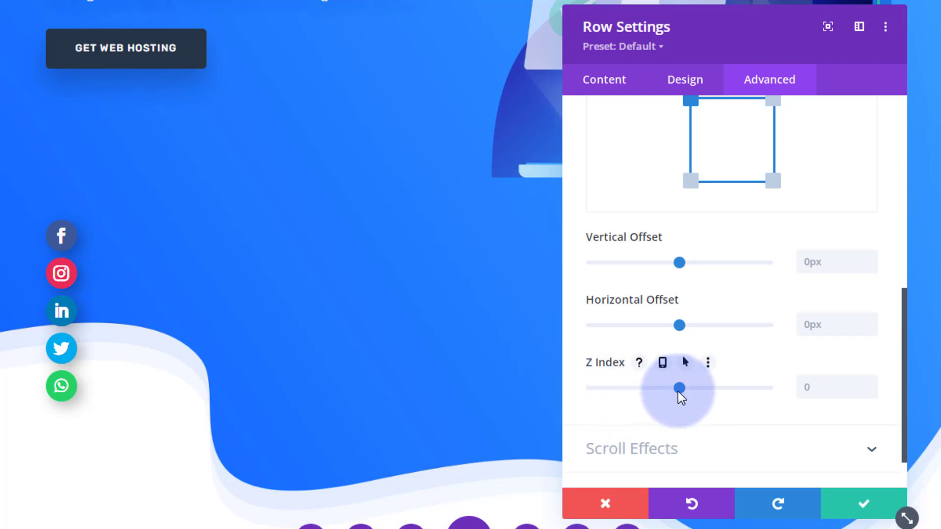
left_click(803, 387)
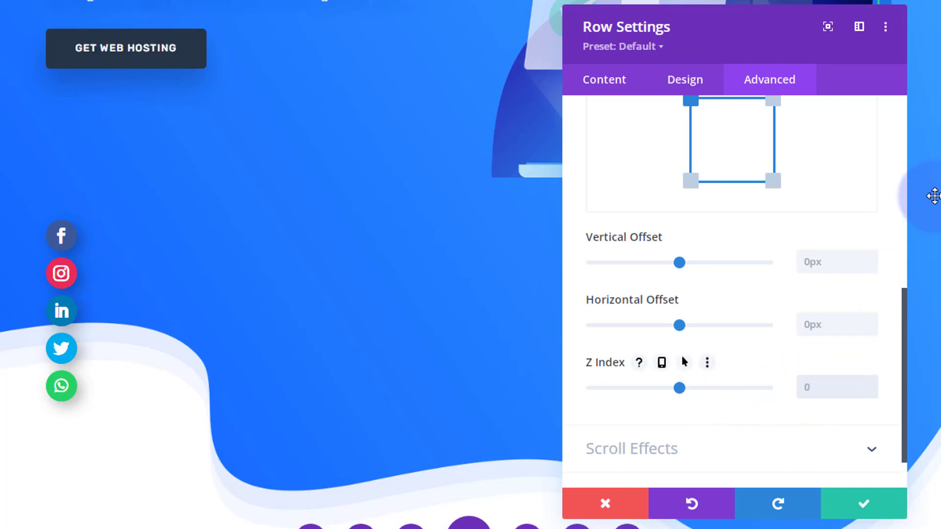
type("9999999")
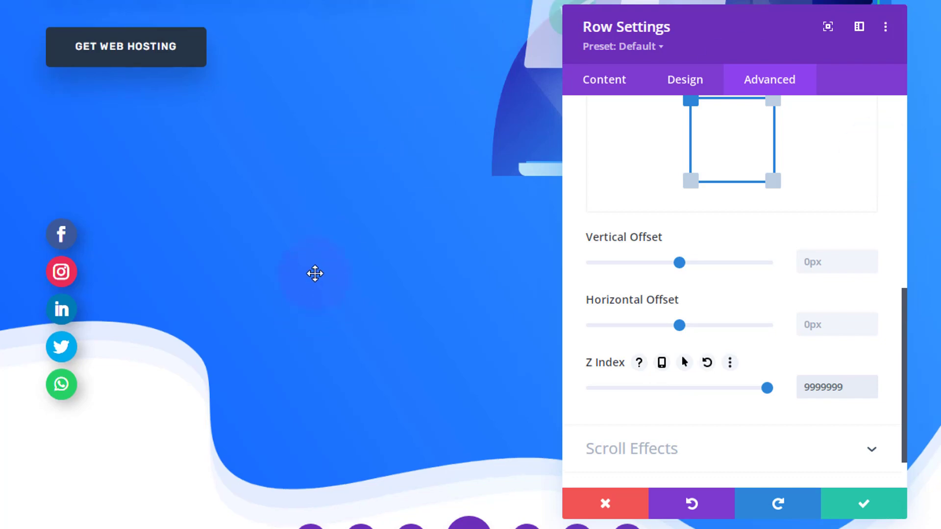
scroll(314, 274, "down", 5)
scroll(315, 271, "up", 5)
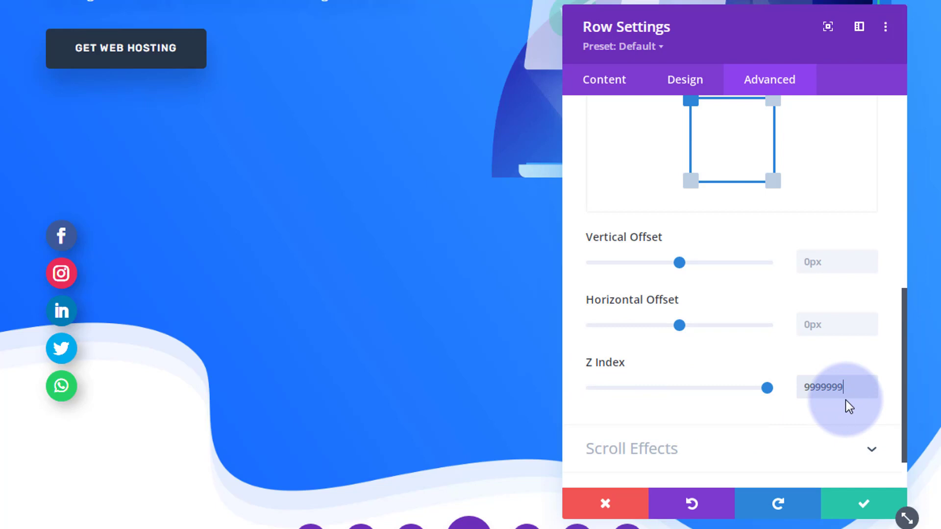
left_click_drag(804, 390, 853, 390)
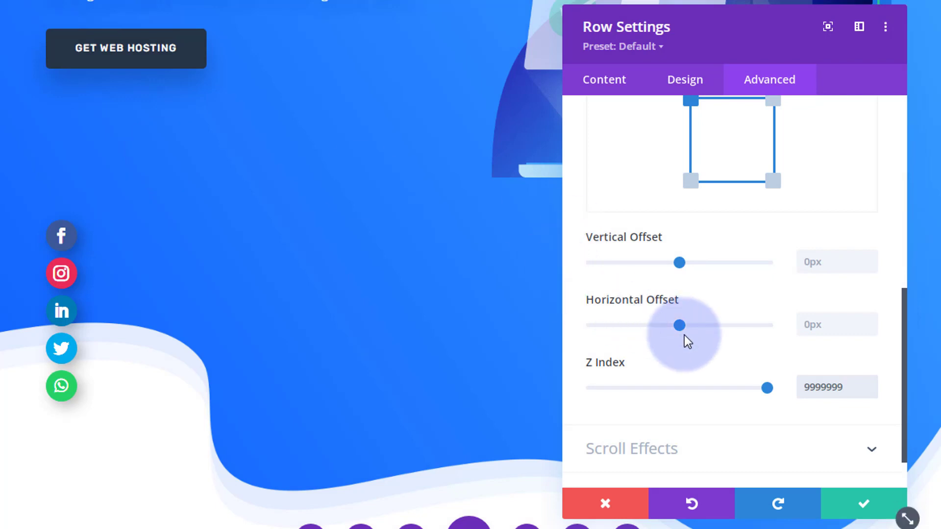
scroll(684, 334, "up", 3)
scroll(686, 338, "up", 3)
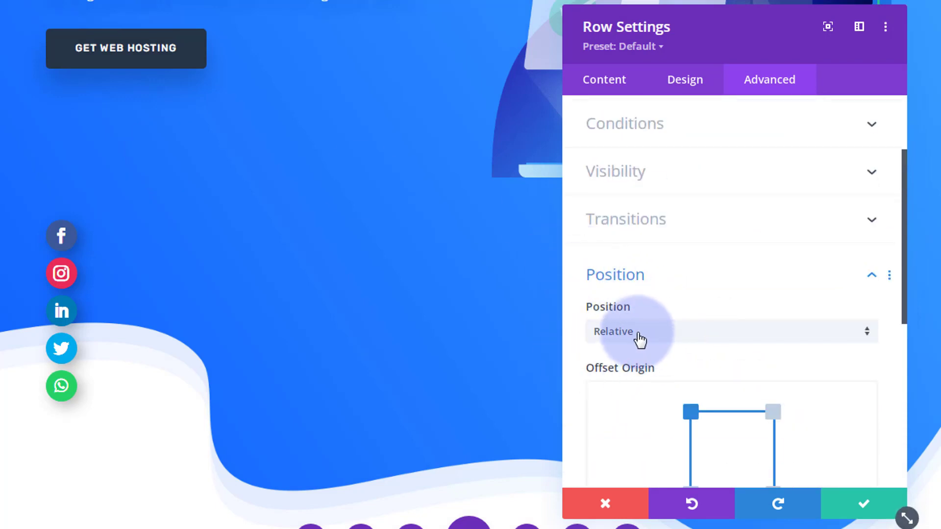
Set the icon row's position to Fixed at the left-middle location with a 10px horizontal offset
left_click(686, 335)
left_click(683, 431)
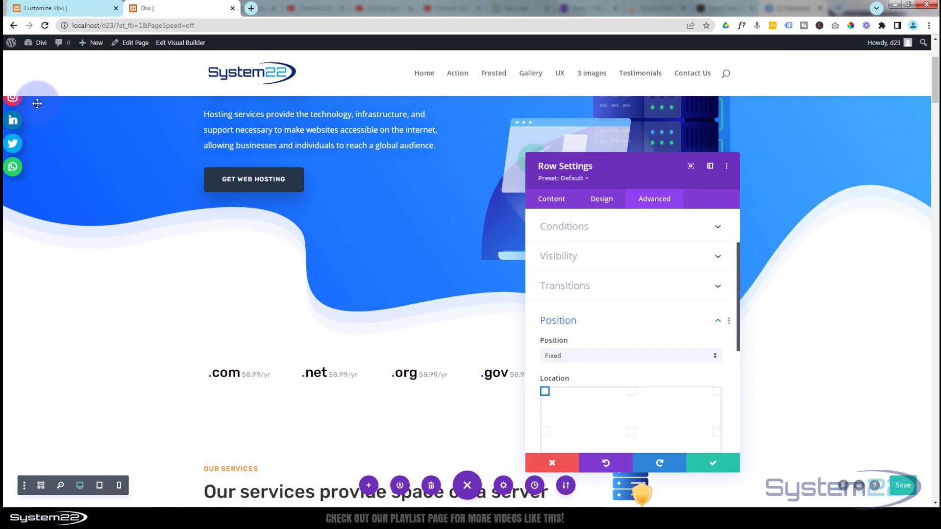
scroll(642, 287, "down", 2)
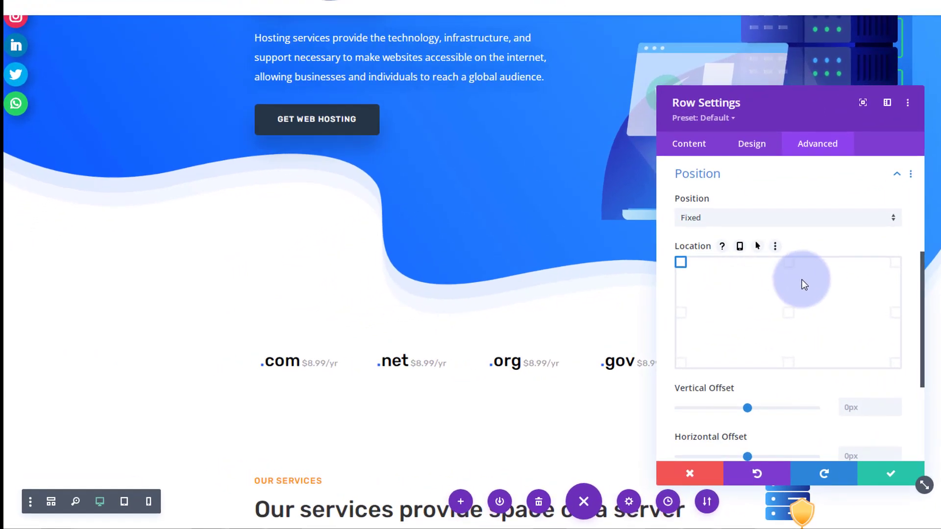
left_click(681, 312)
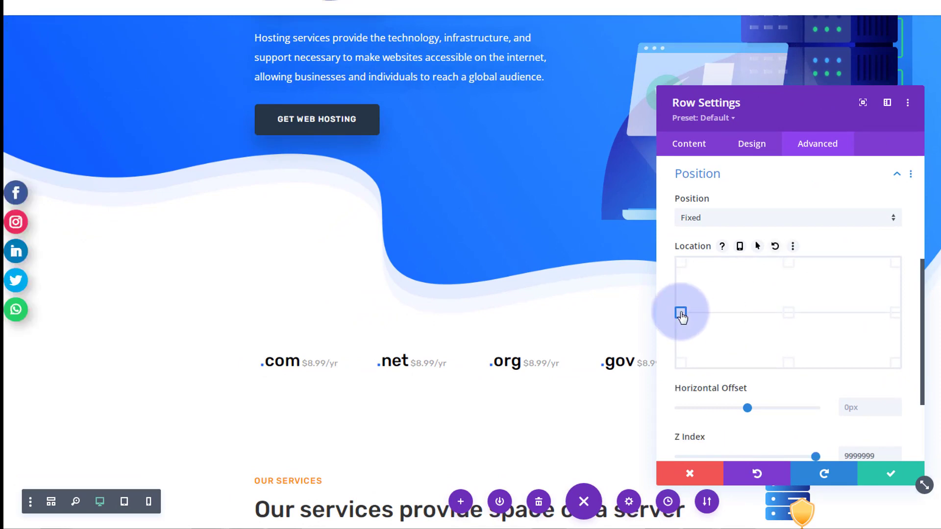
scroll(735, 305, "down", 3)
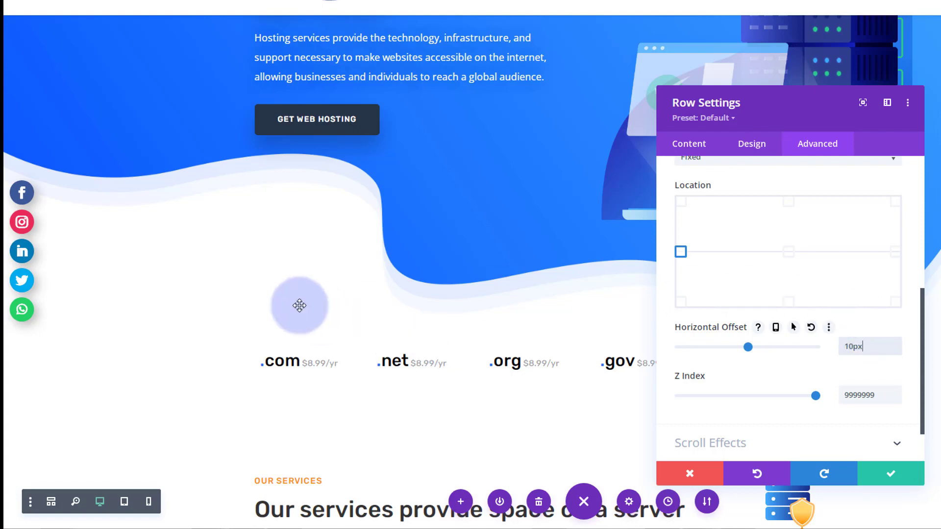
scroll(222, 270, "down", 4)
scroll(222, 270, "down", 15)
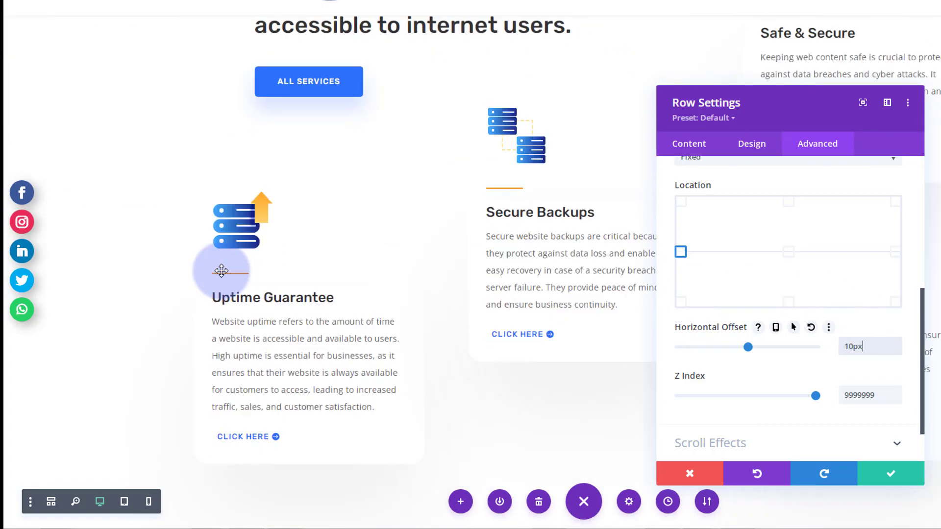
scroll(221, 270, "down", 18)
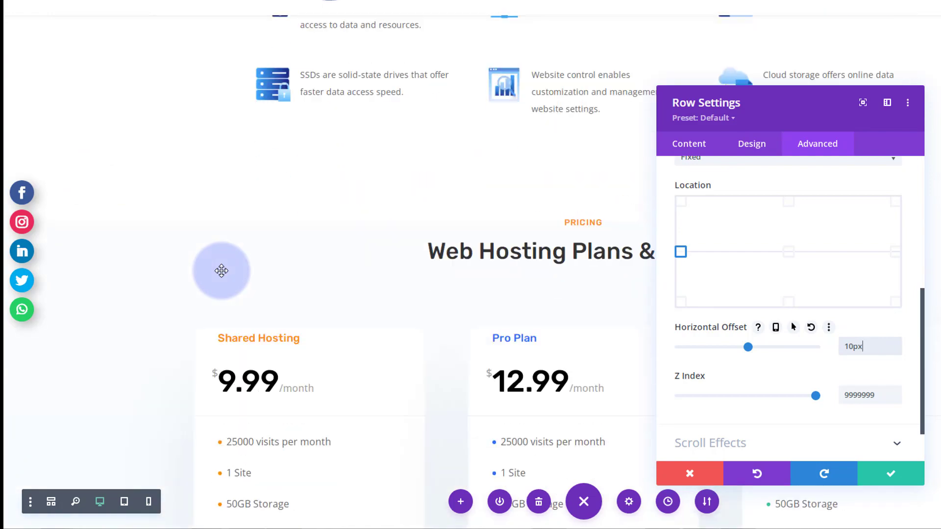
scroll(221, 271, "down", 20)
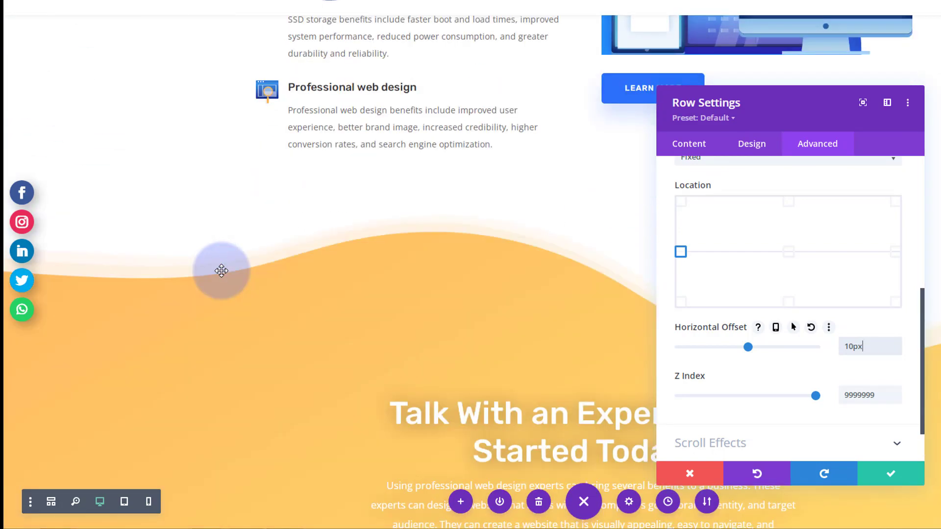
scroll(222, 270, "down", 4)
scroll(222, 271, "up", 18)
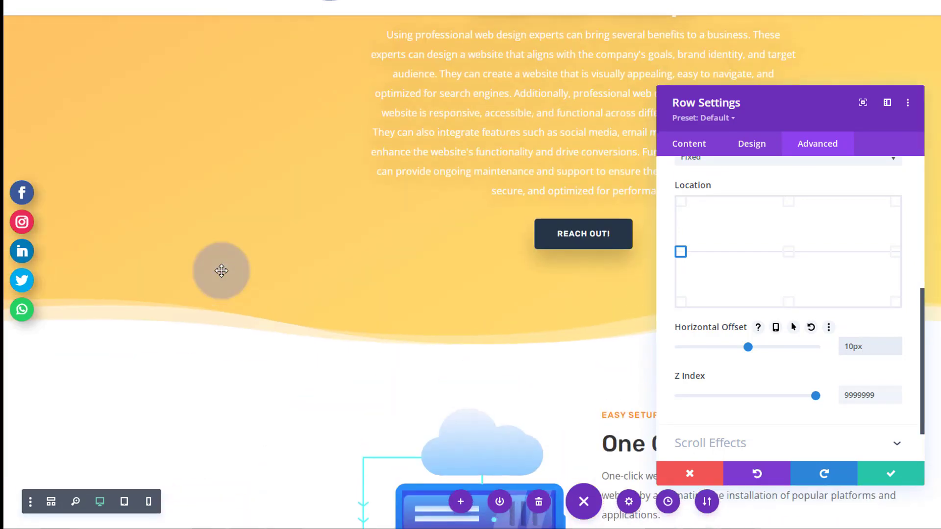
scroll(222, 270, "up", 16)
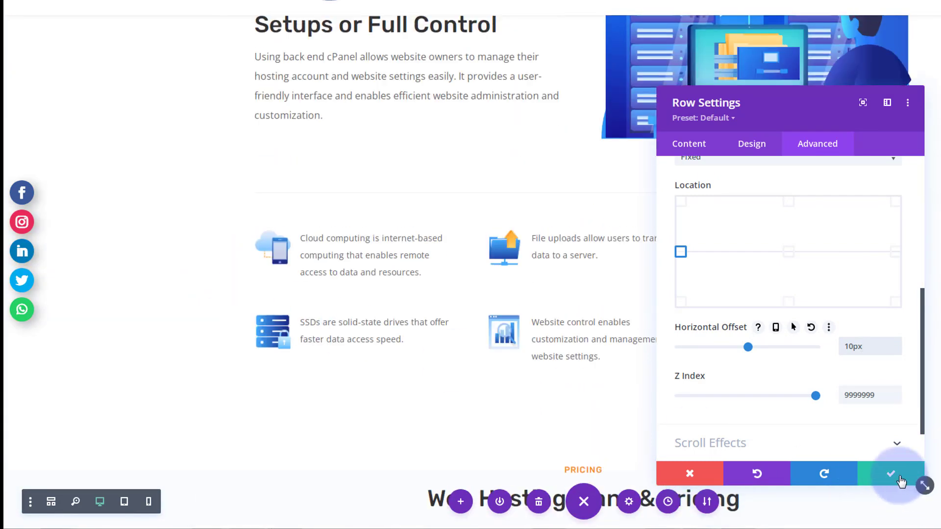
Save the row's Fixed positioning settings
left_click(901, 481)
scroll(65, 292, "up", 10)
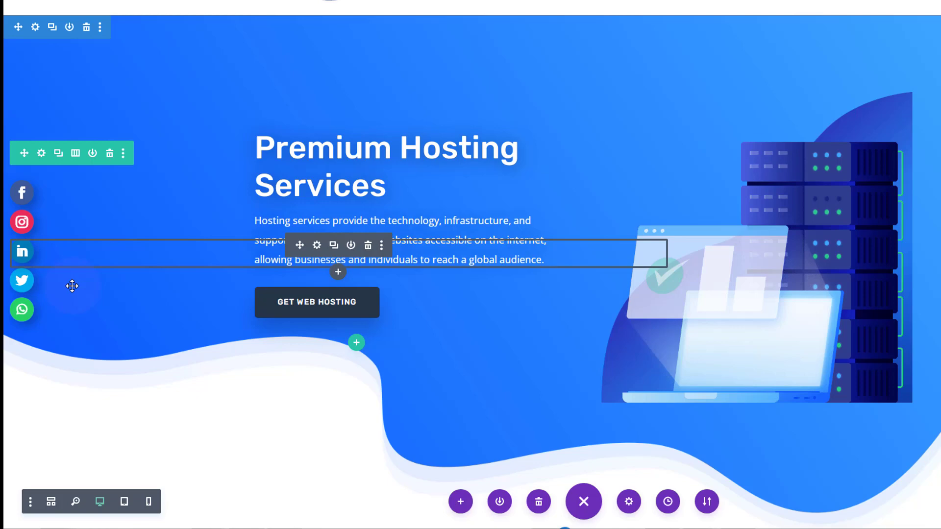
scroll(72, 286, "down", 6)
left_click_drag(72, 286, 46, 184)
scroll(73, 285, "up", 6)
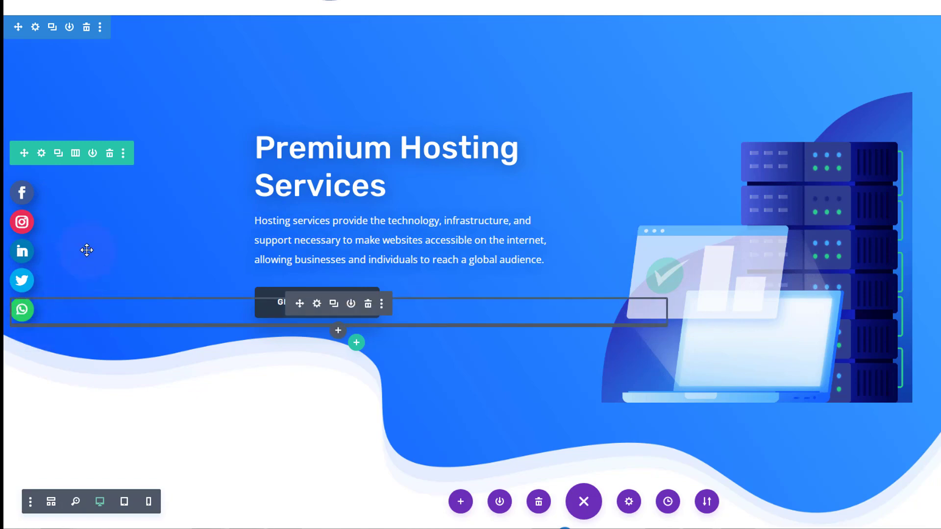
Set the icon row's width to 30px under Design > Sizing and save
left_click(41, 153)
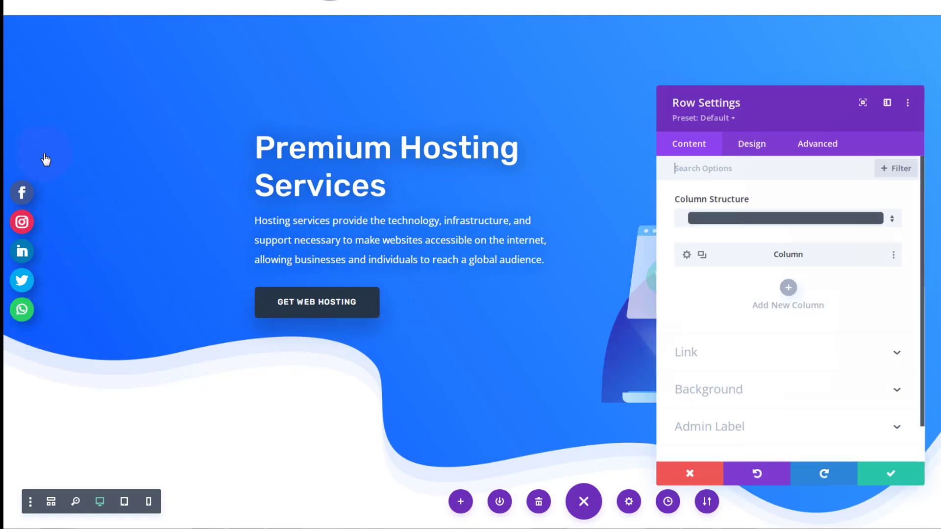
left_click(753, 152)
left_click(772, 210)
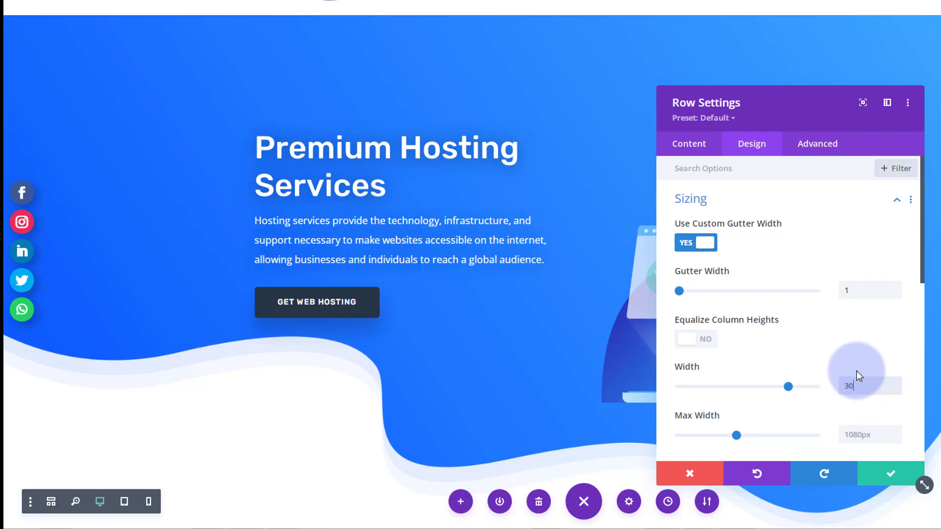
type("%px")
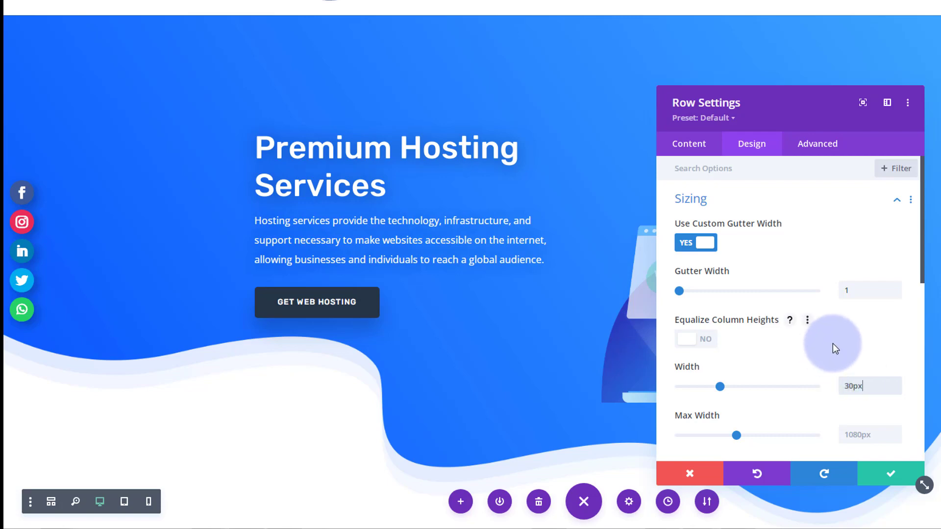
left_click(892, 476)
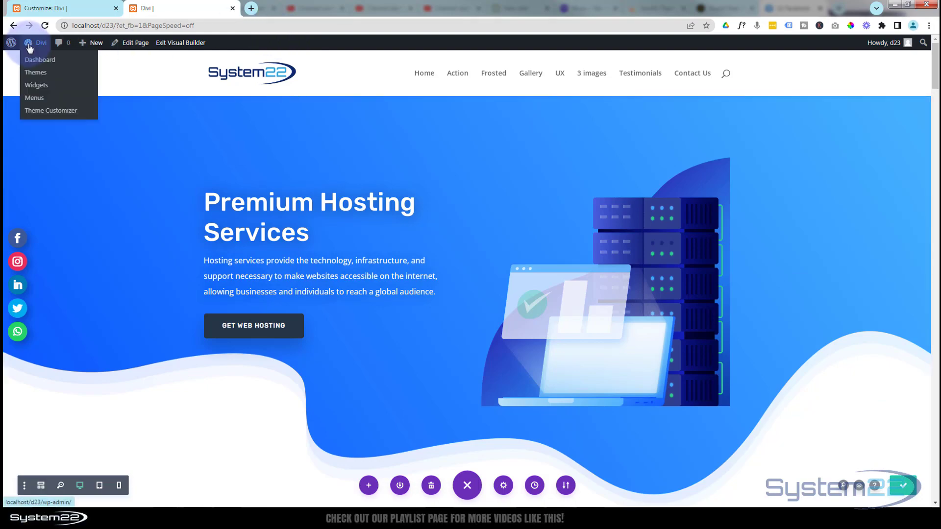
Open the WordPress Dashboard in a new tab and launch Appearance > Customize for the Divi Child theme
middle_click(31, 62)
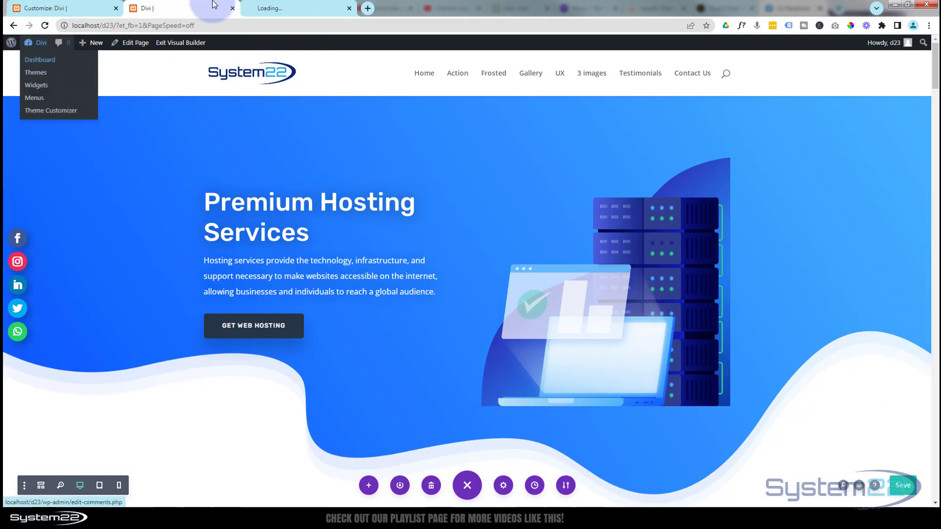
left_click(294, 8)
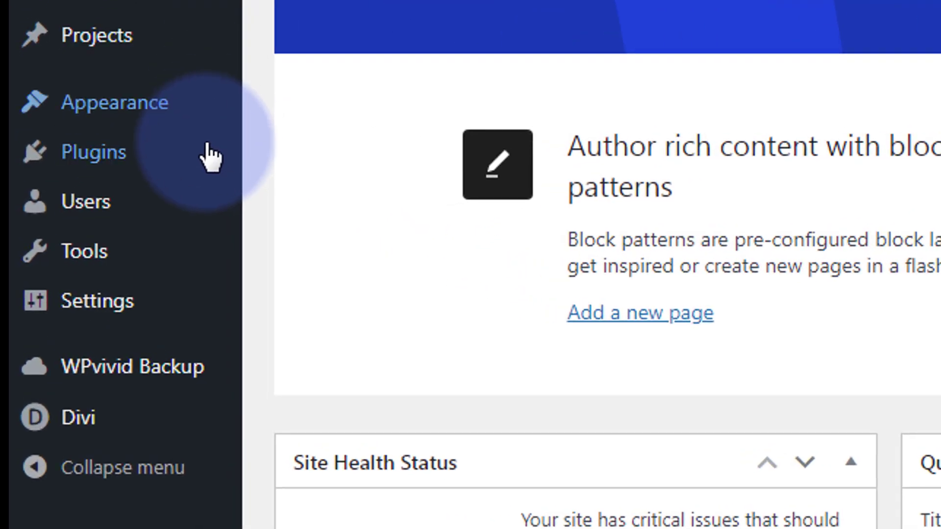
mouse_move(105, 149)
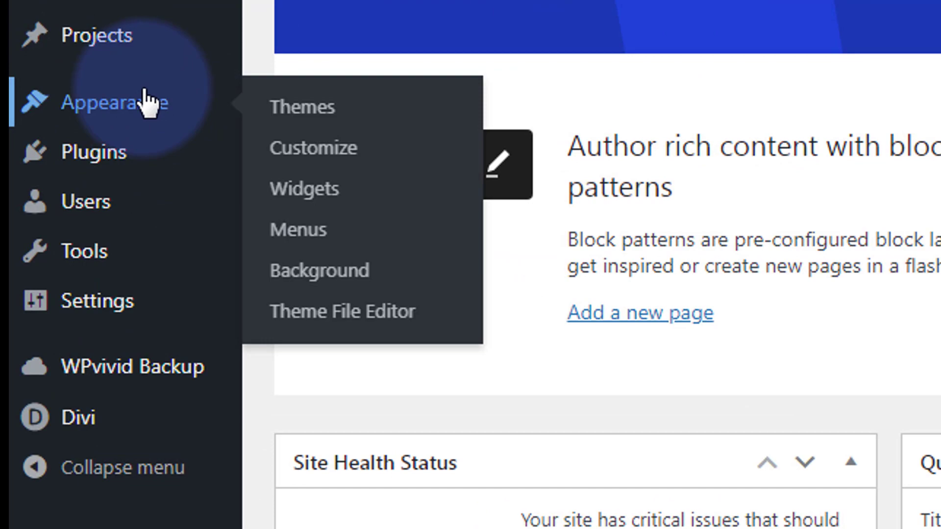
left_click(345, 161)
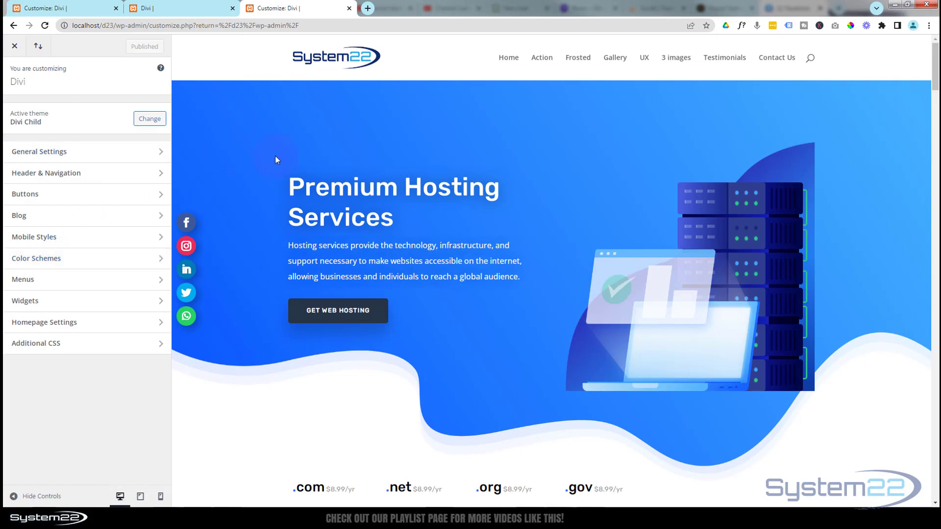
scroll(311, 182, "down", 8)
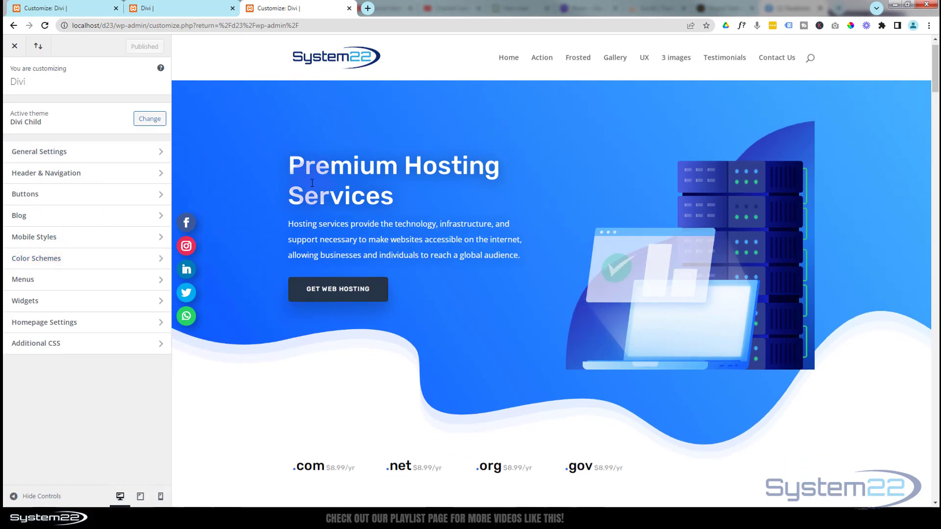
scroll(310, 182, "down", 4)
scroll(311, 184, "up", 10)
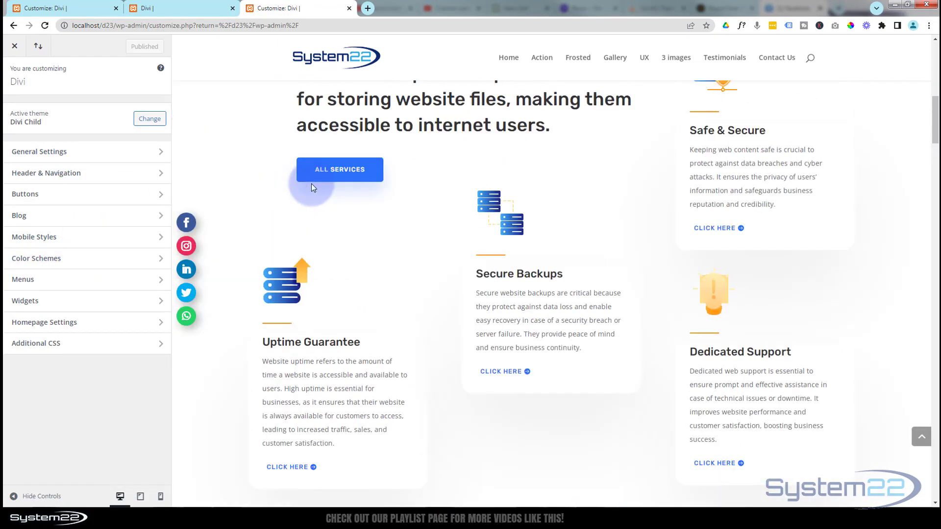
scroll(310, 184, "up", 2)
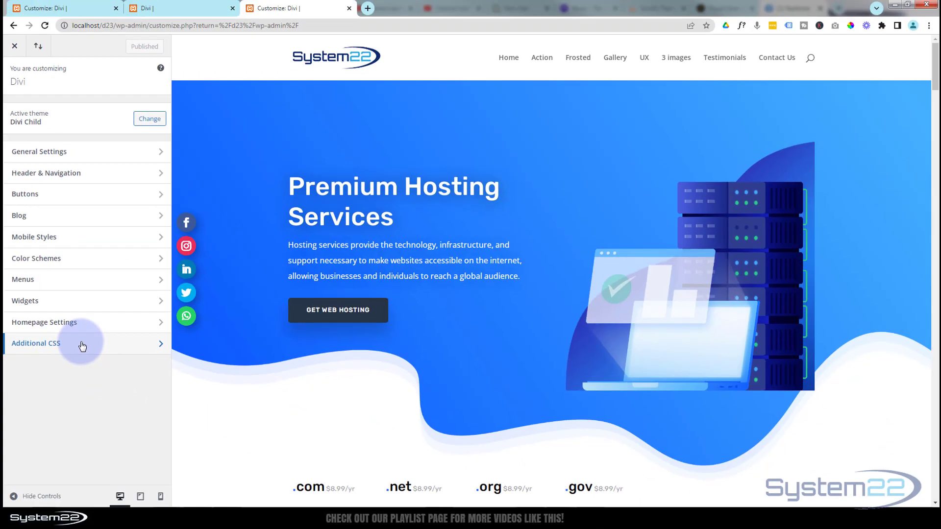
In Additional CSS, add a '/* Floating Sm */' comment at the top, followed by blank lines
left_click(82, 346)
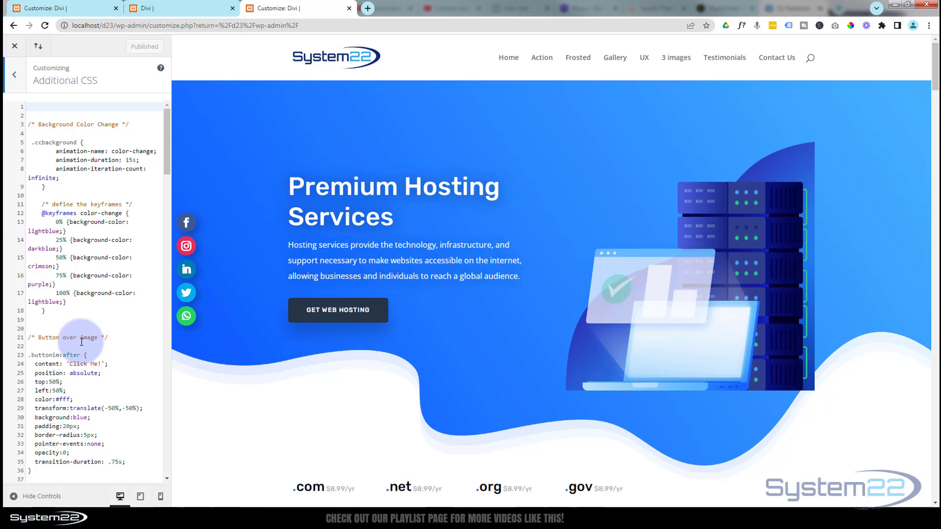
left_click(41, 105)
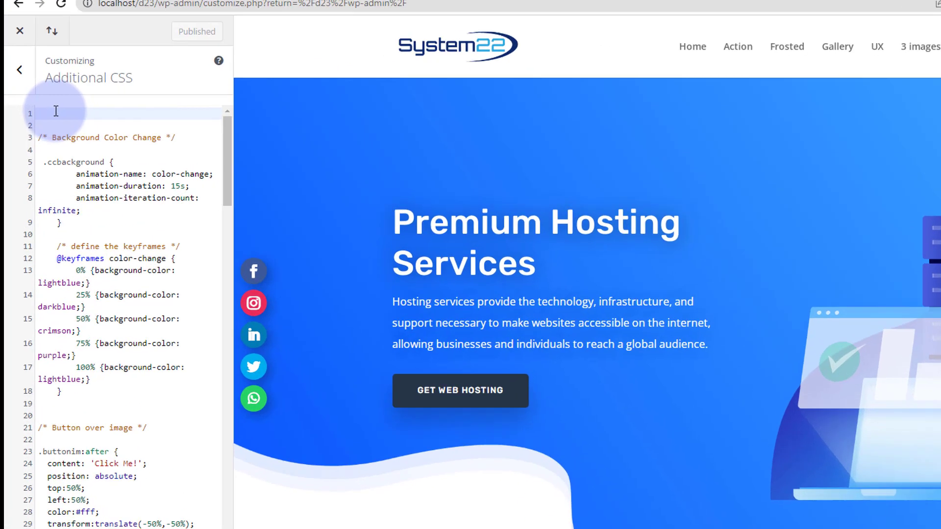
type("/**")
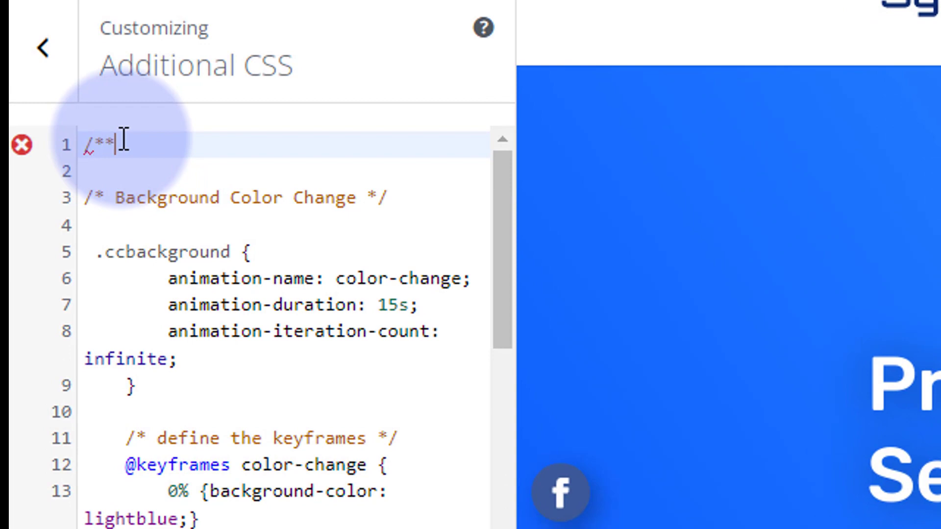
type("/")
key("Left")
key("Left")
key("Left")
type("E")
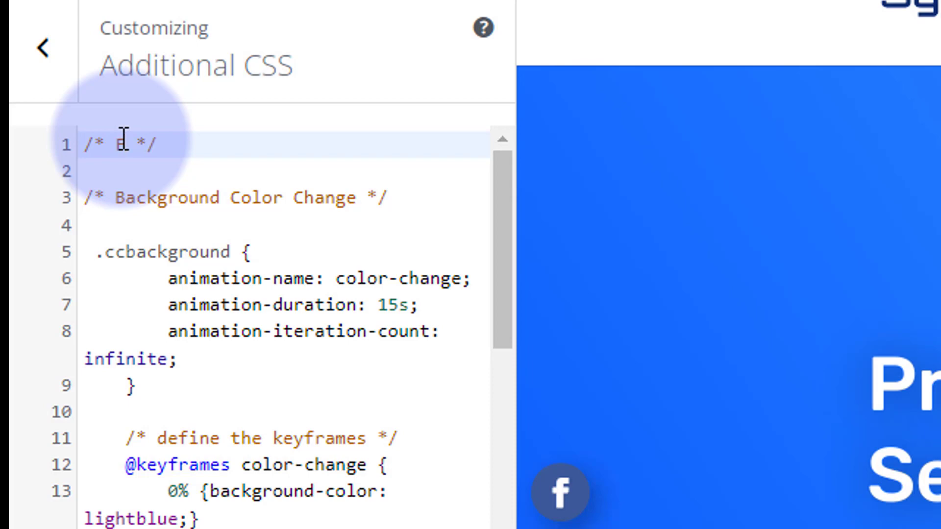
type("loating S")
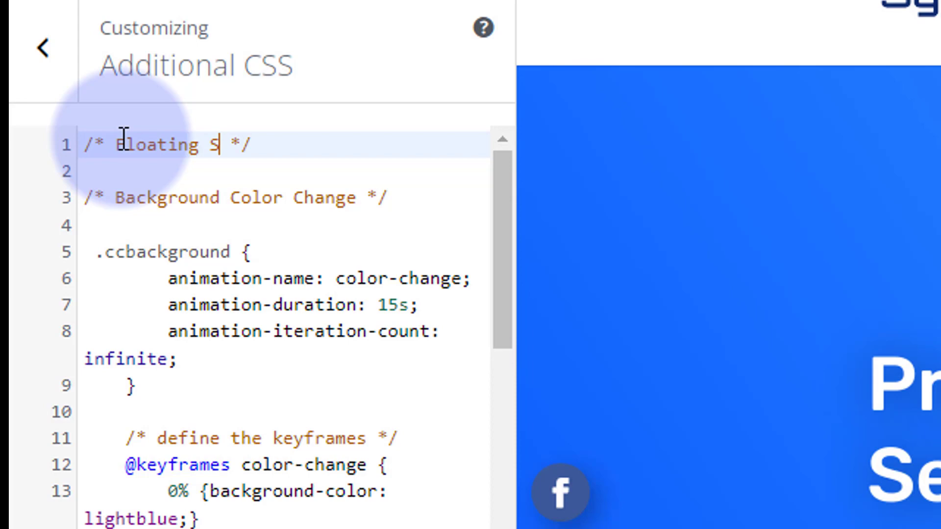
type("m")
left_click(313, 140)
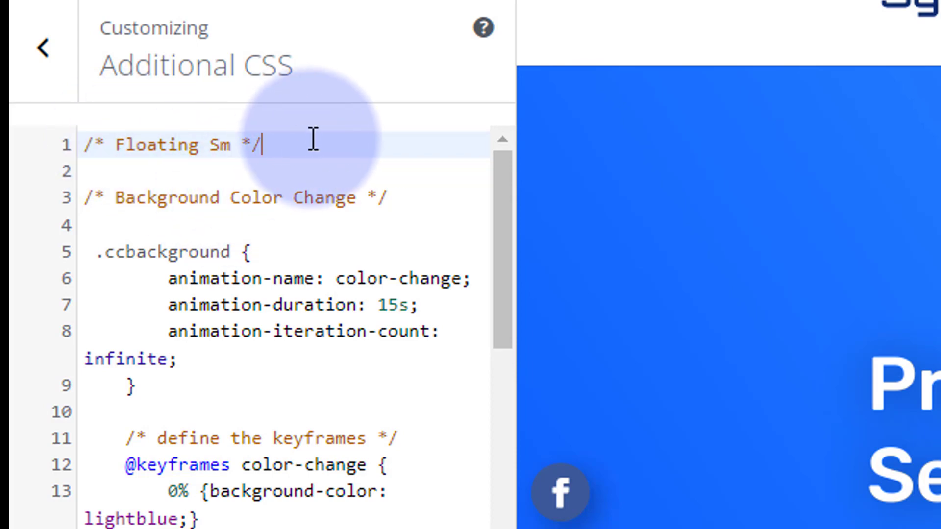
key("Return")
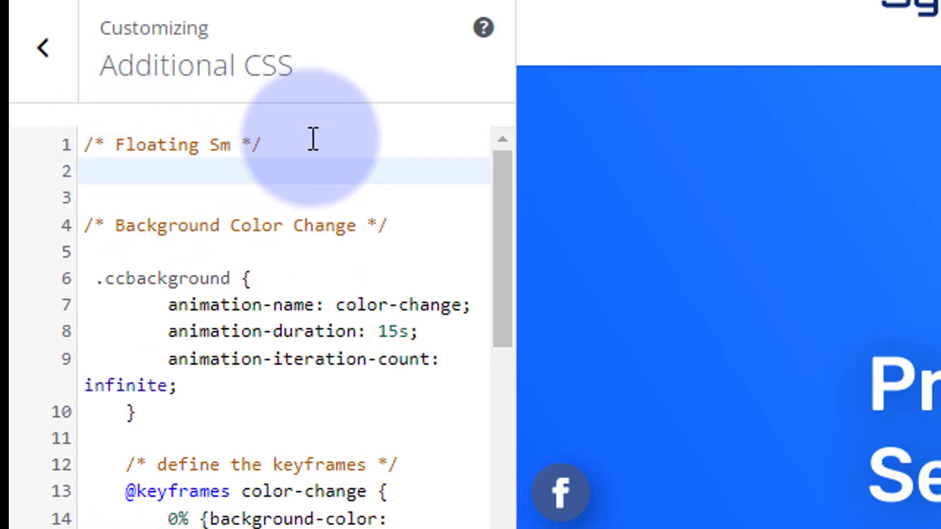
key("Return")
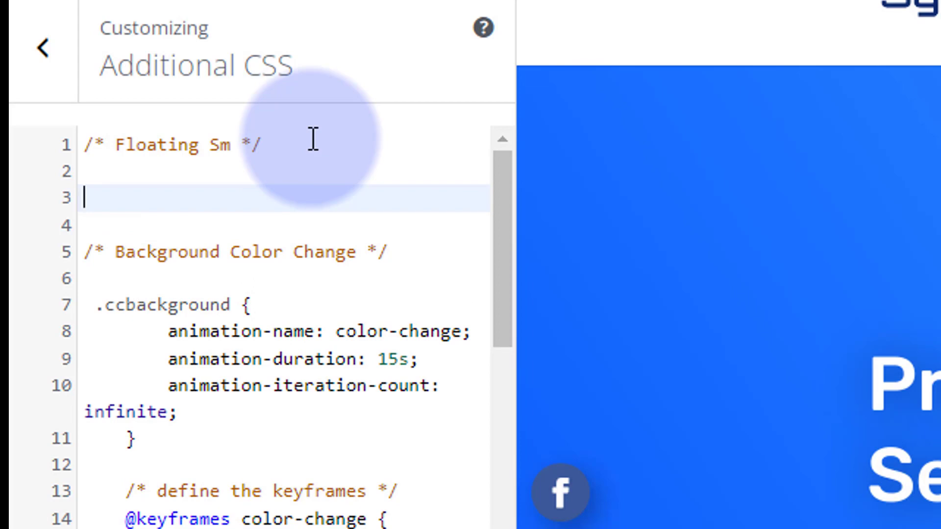
Write a .floatsm rule containing 'animation: smf 5s infinite;'
type(".floats")
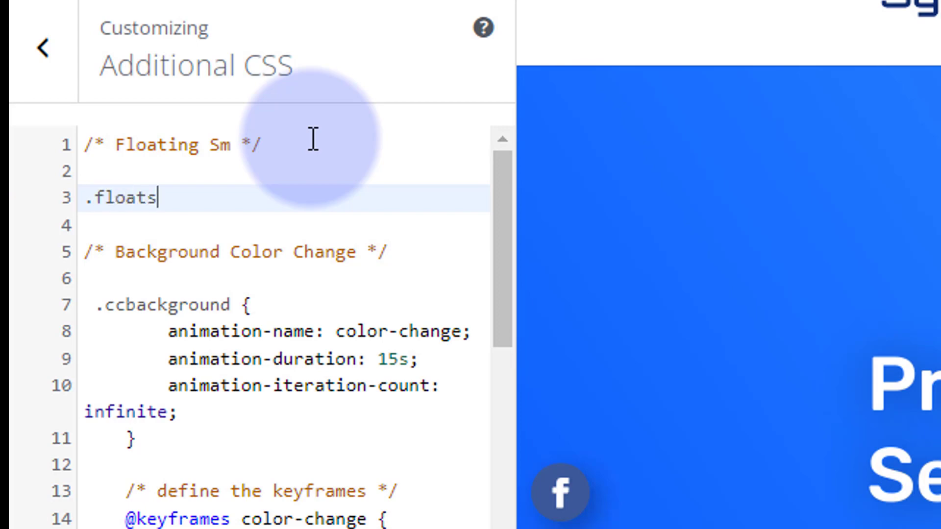
type("m {")
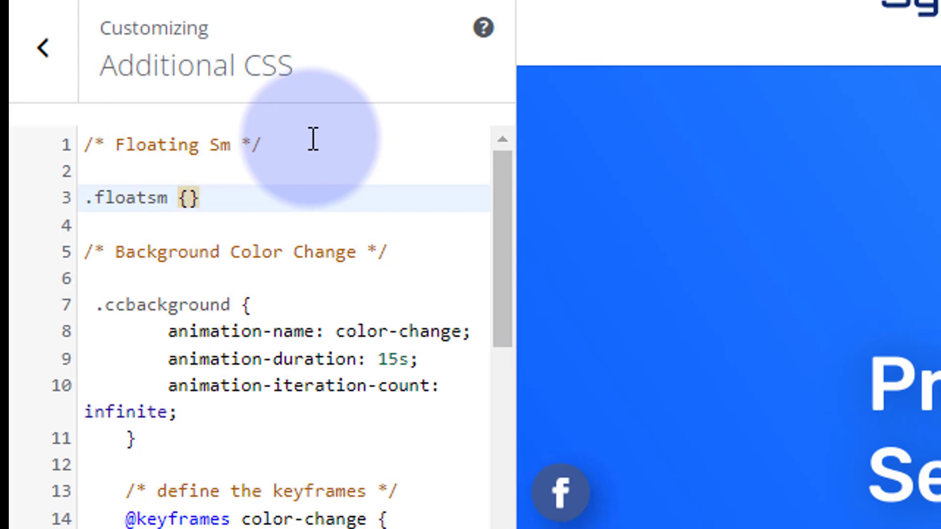
key("Return")
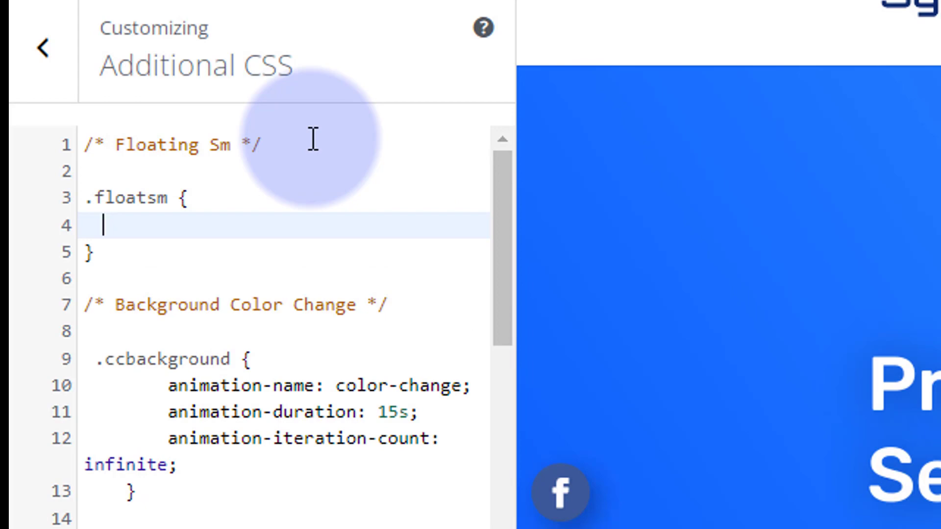
type("animat")
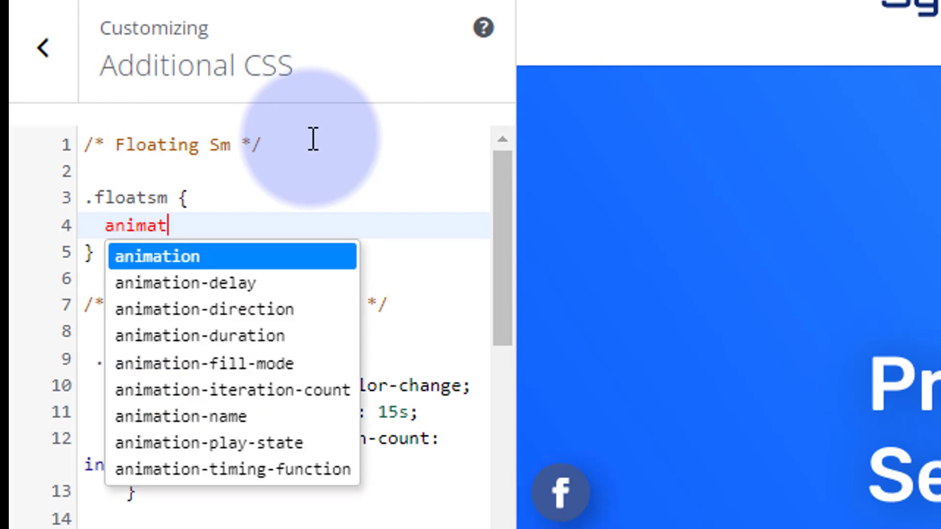
type("ion:")
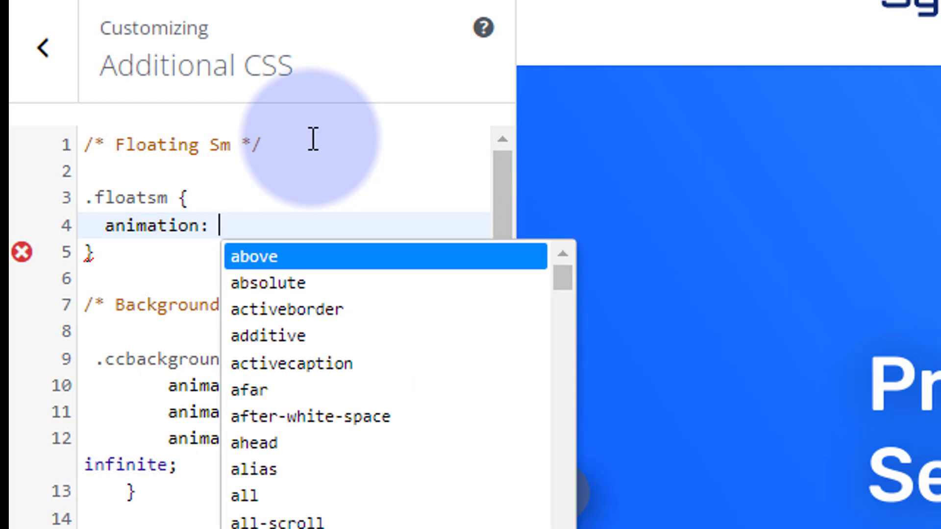
type(" smf")
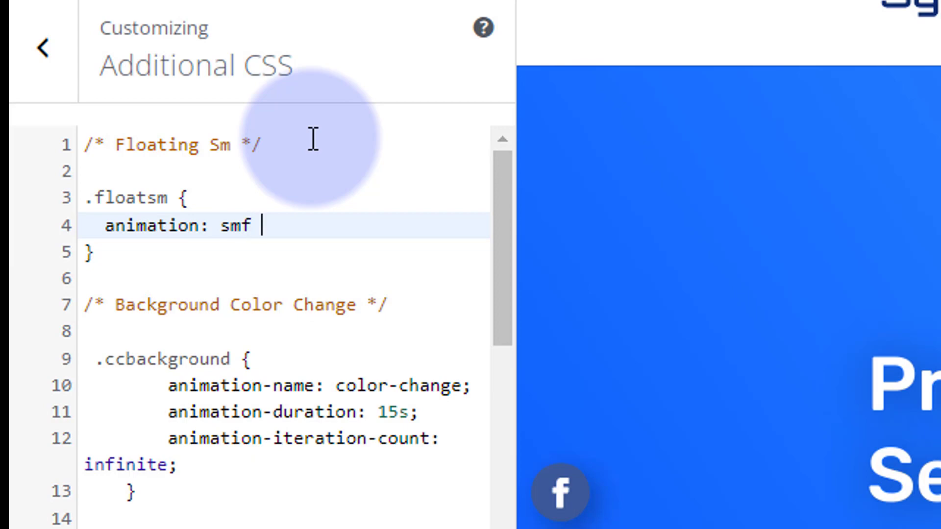
type("5s infinit")
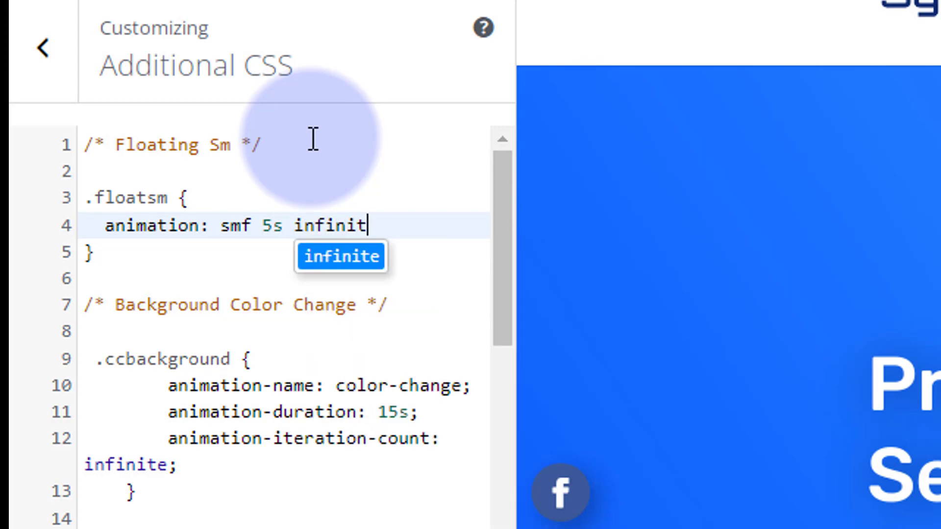
type("e;")
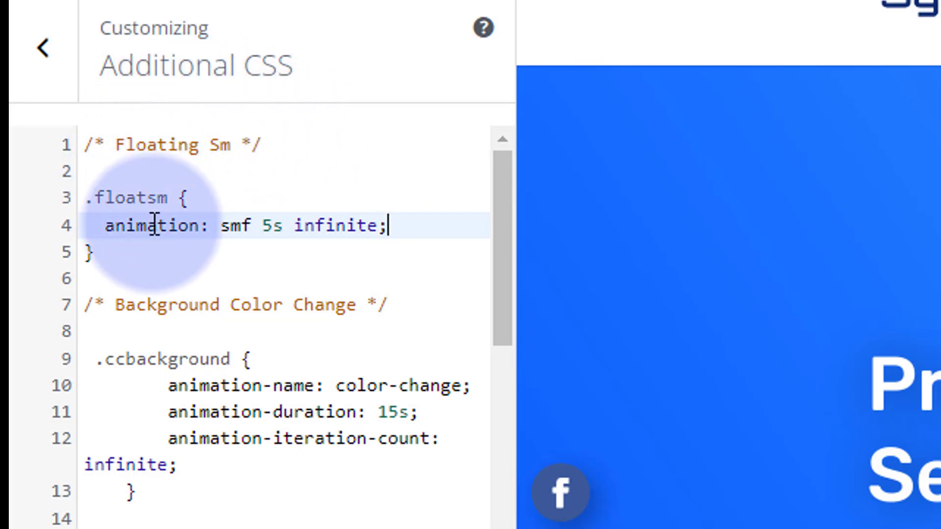
left_click(108, 250)
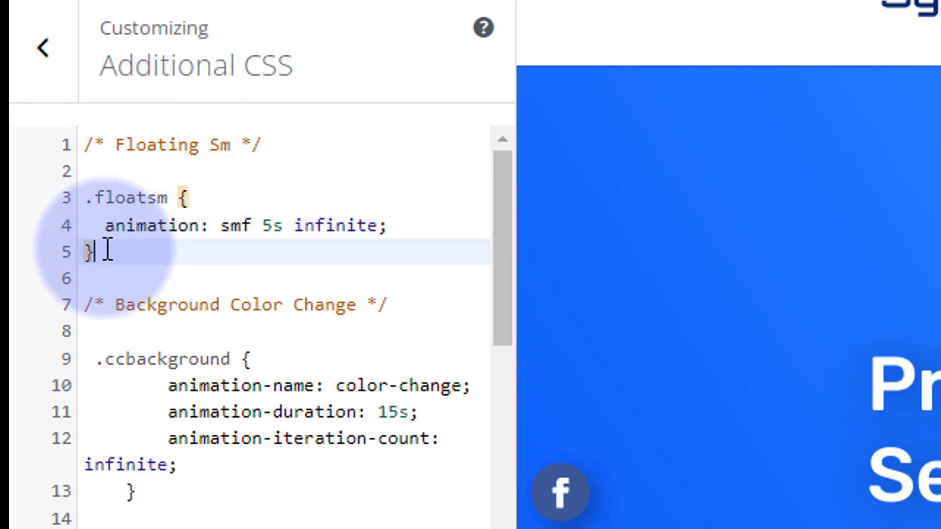
key("Return")
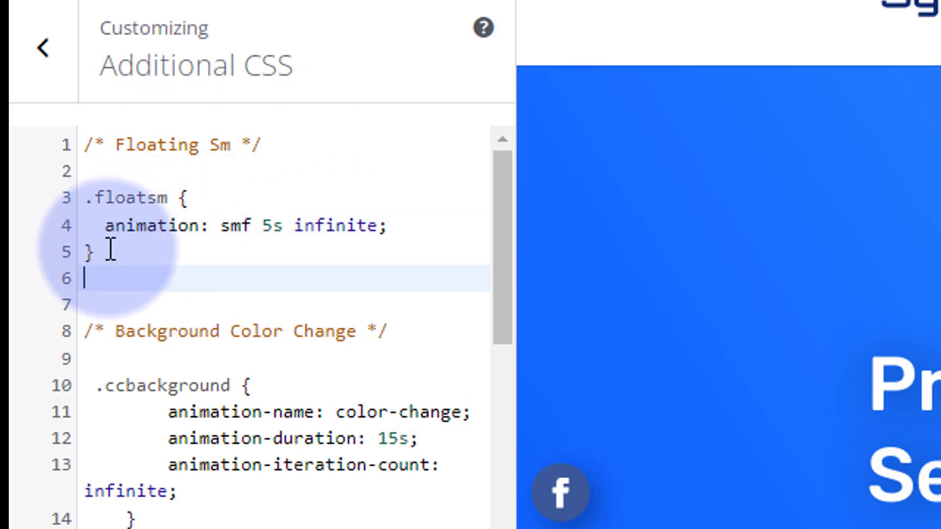
key("Return")
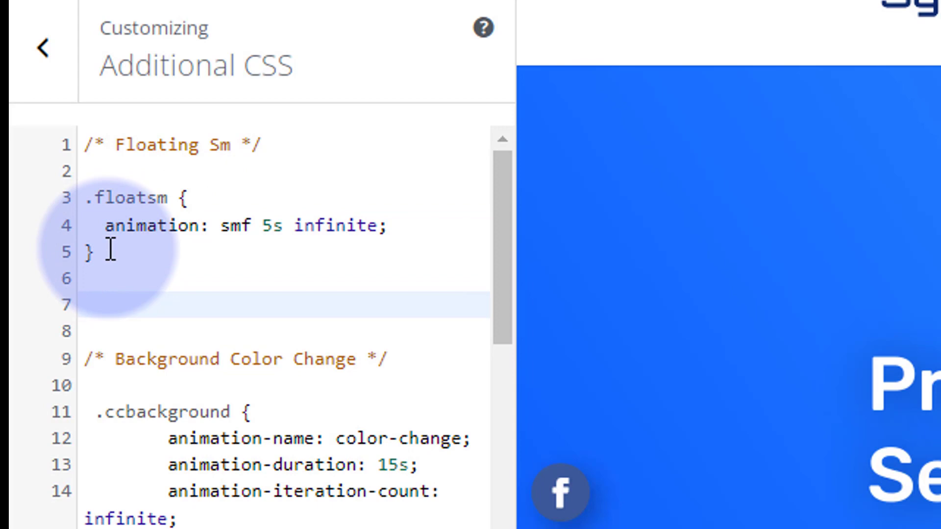
type("@keyfr")
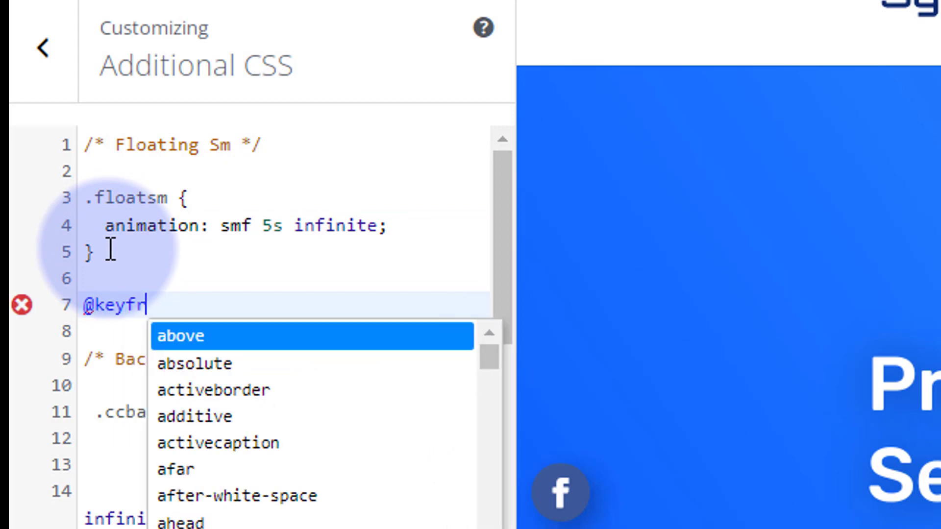
type("ames")
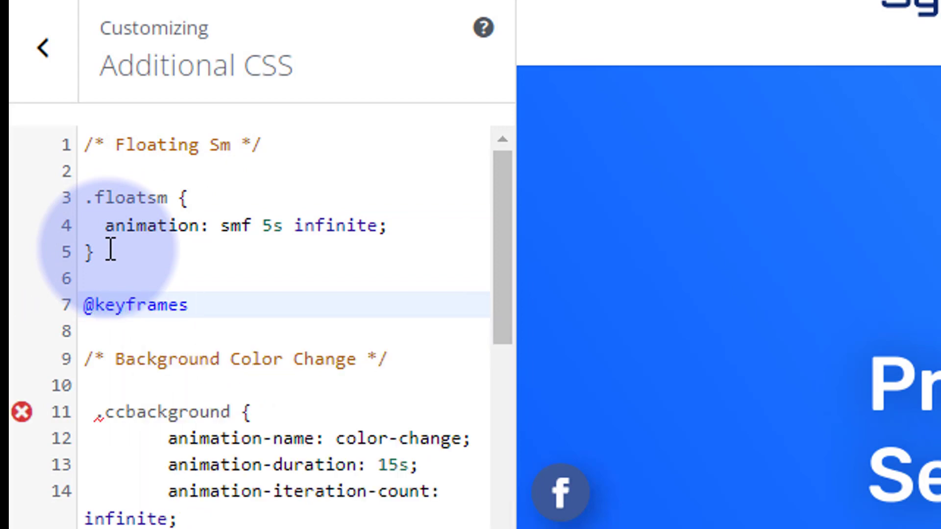
type(" smf {")
key("Return")
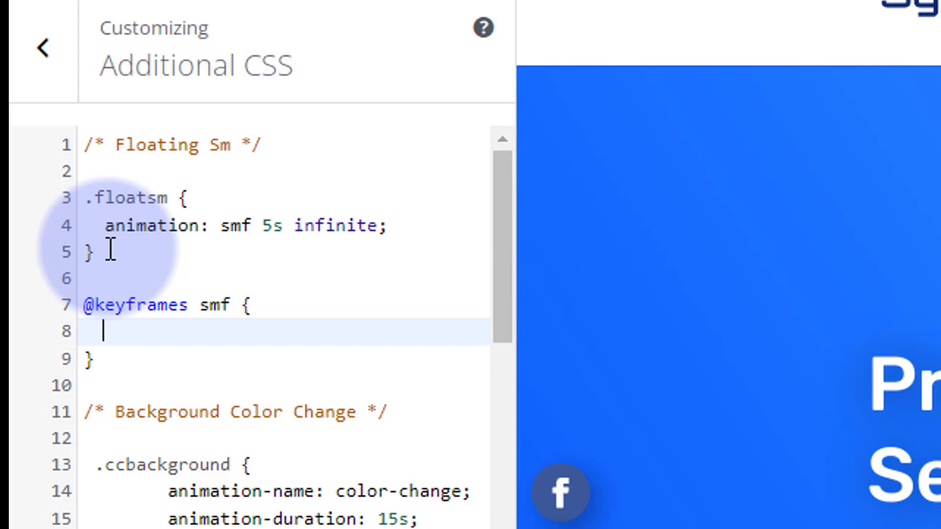
type("0%")
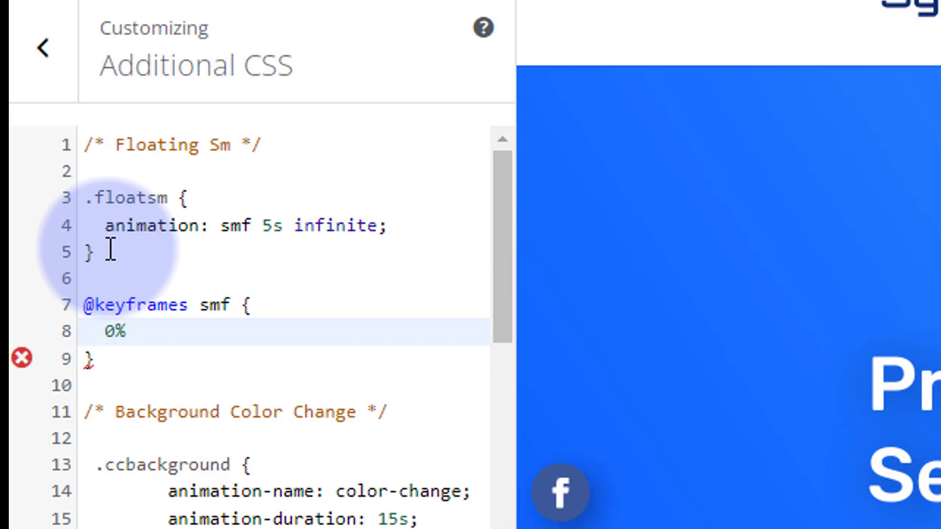
type(" {")
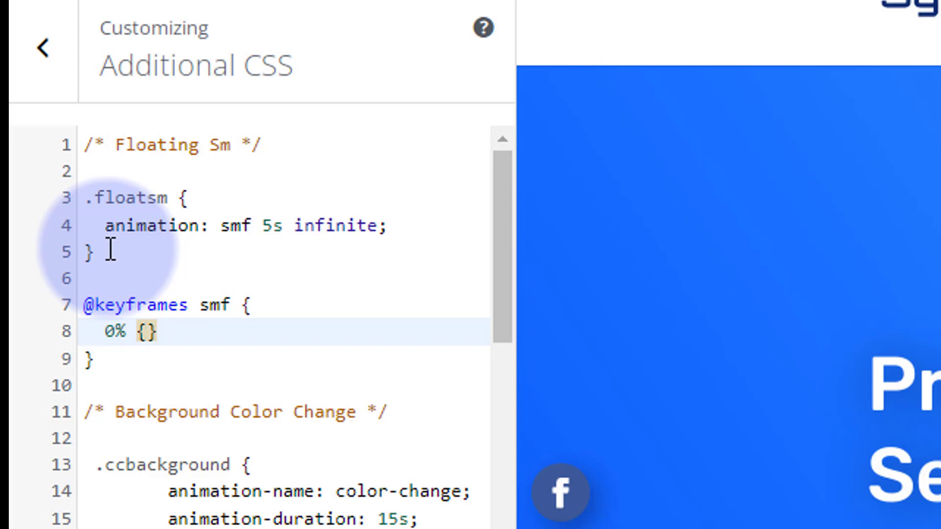
type("tr")
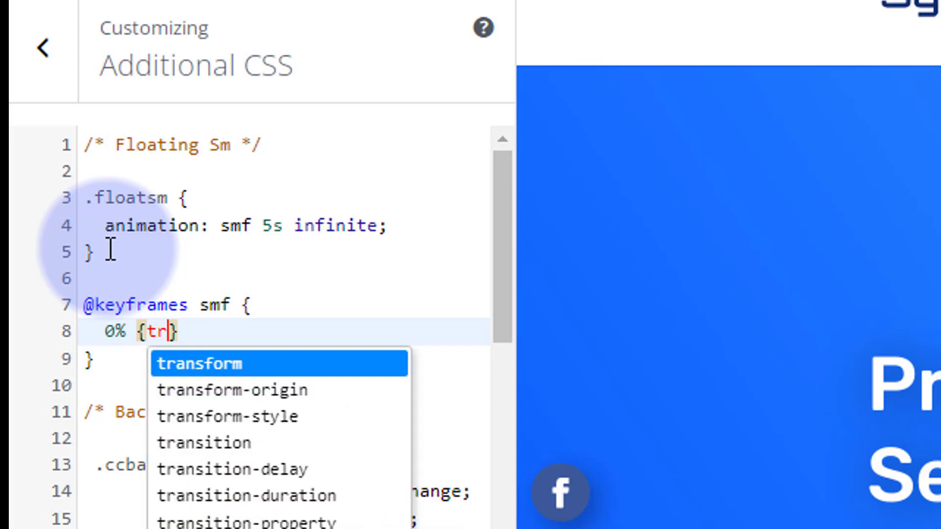
type("ansform")
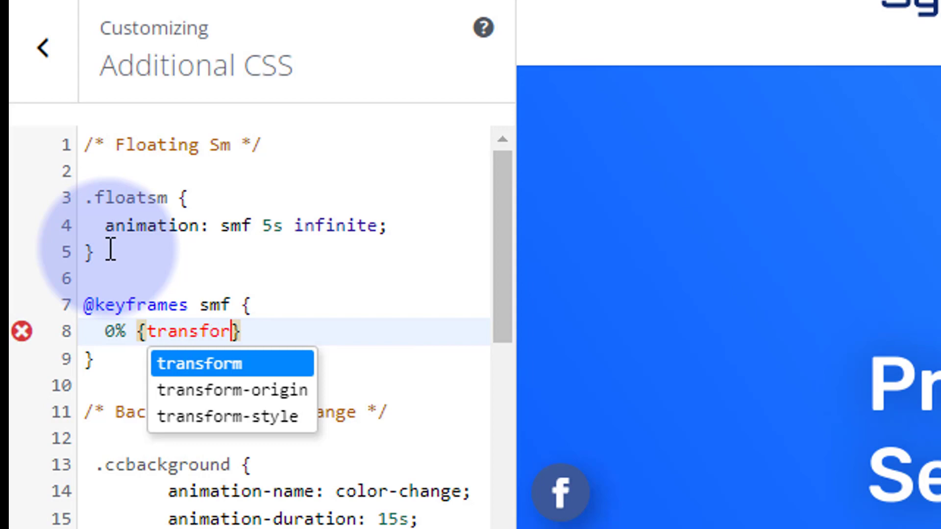
type(":")
type("scale")
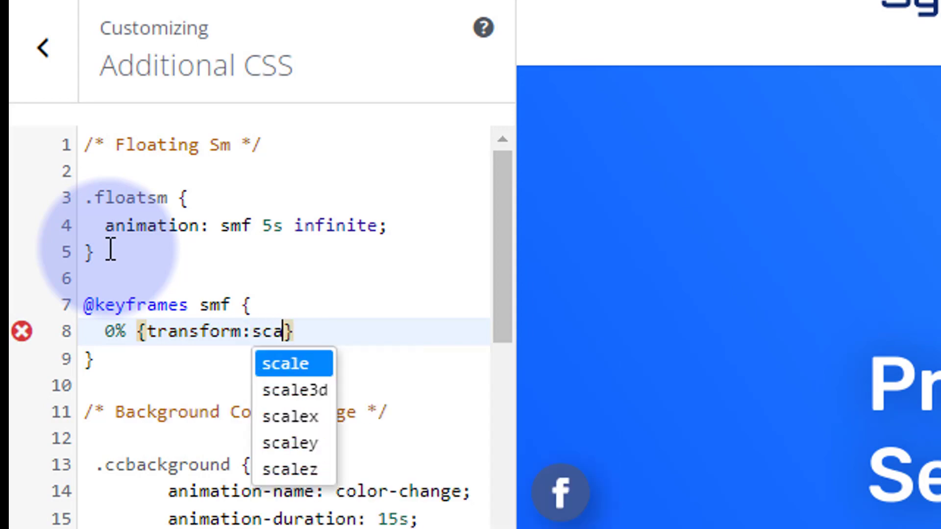
type("(")
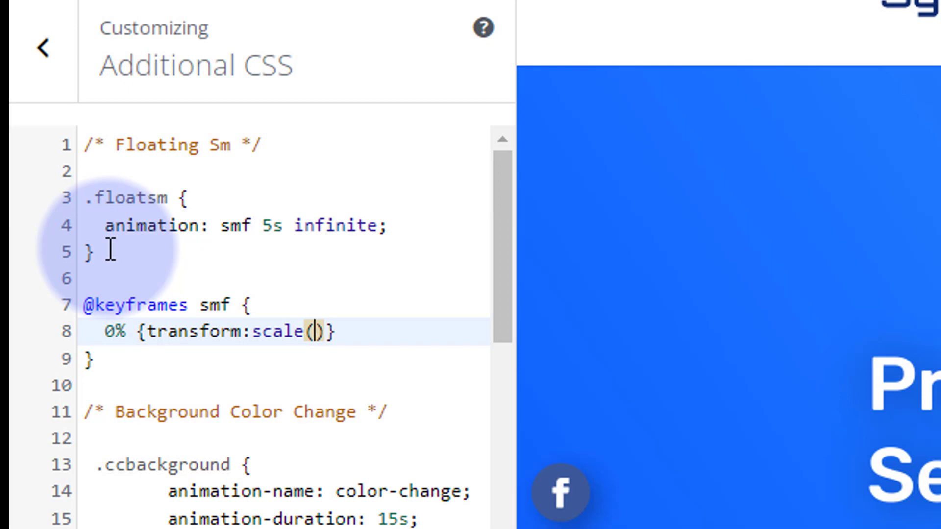
type("1")
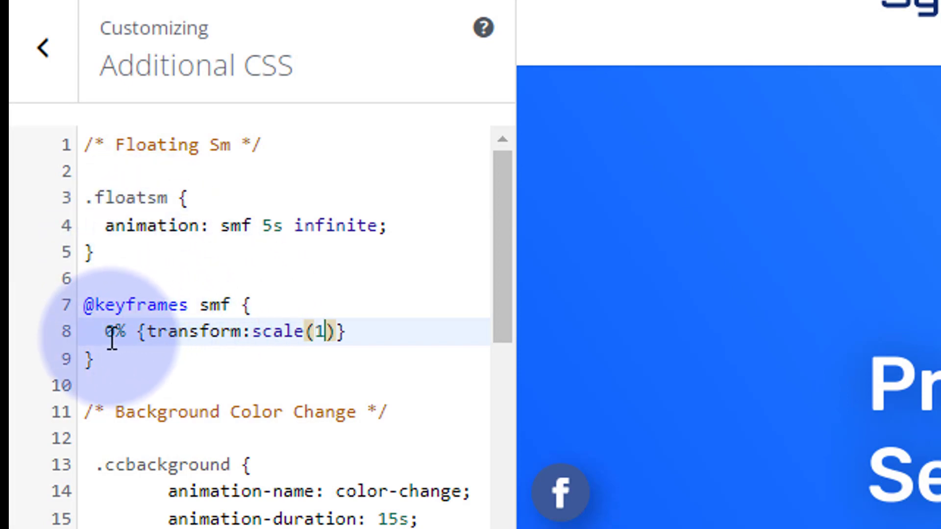
Duplicate the 0% keyframe line twice and change the middle copy to 50%
left_click_drag(104, 336, 359, 336)
key("ctrl+c")
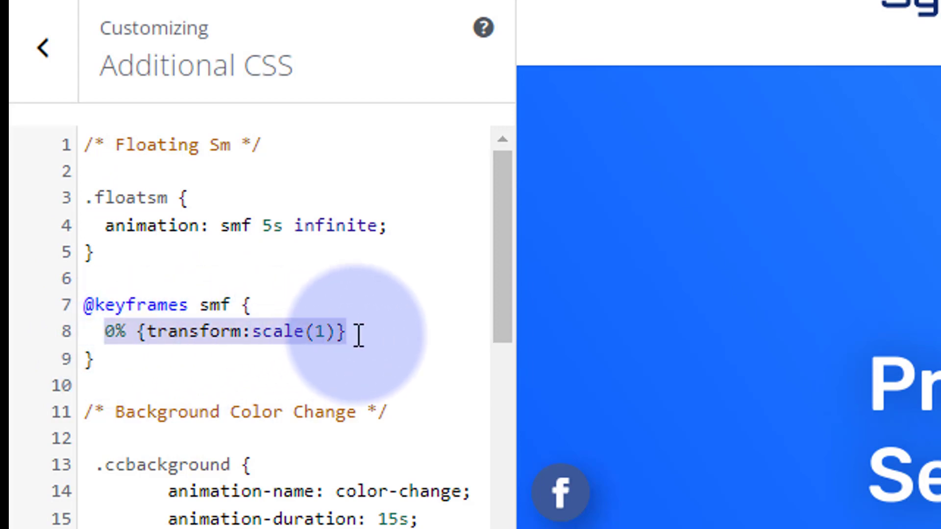
left_click(369, 332)
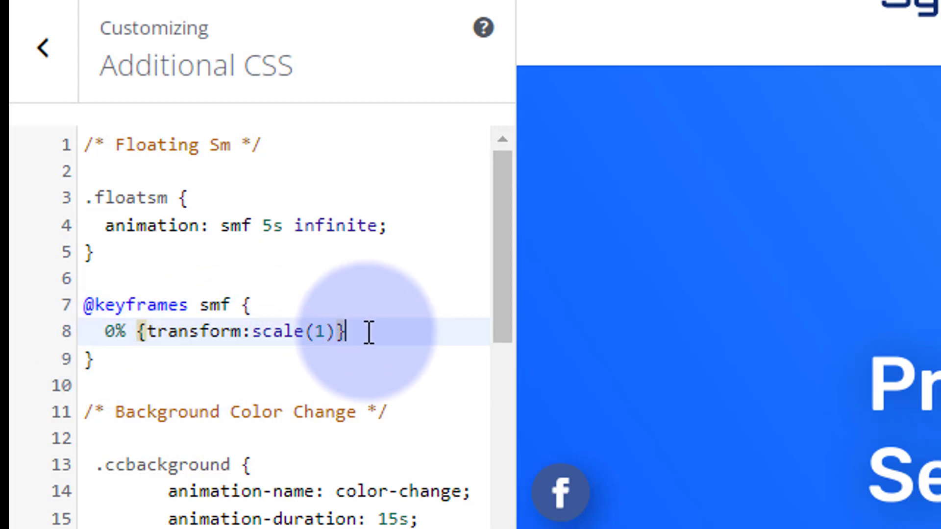
key("Return")
key("ctrl+v")
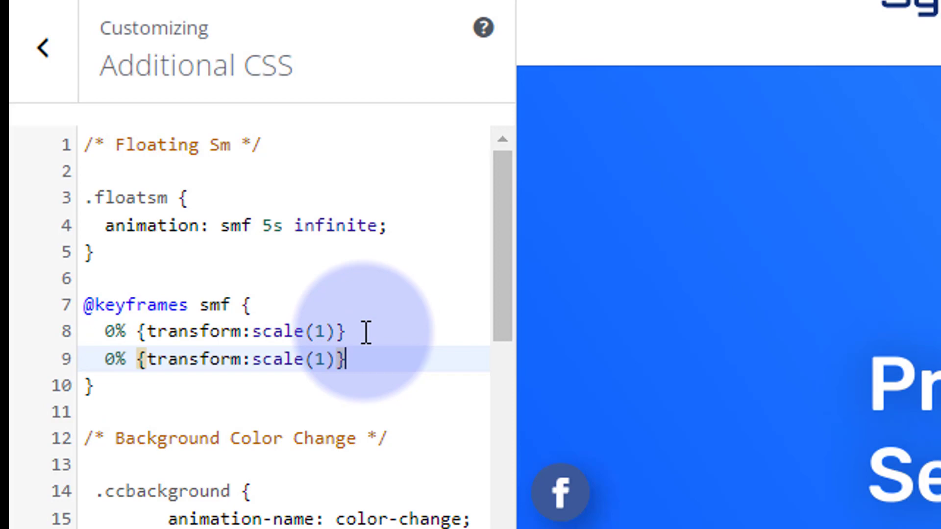
key("Return")
key("ctrl+v")
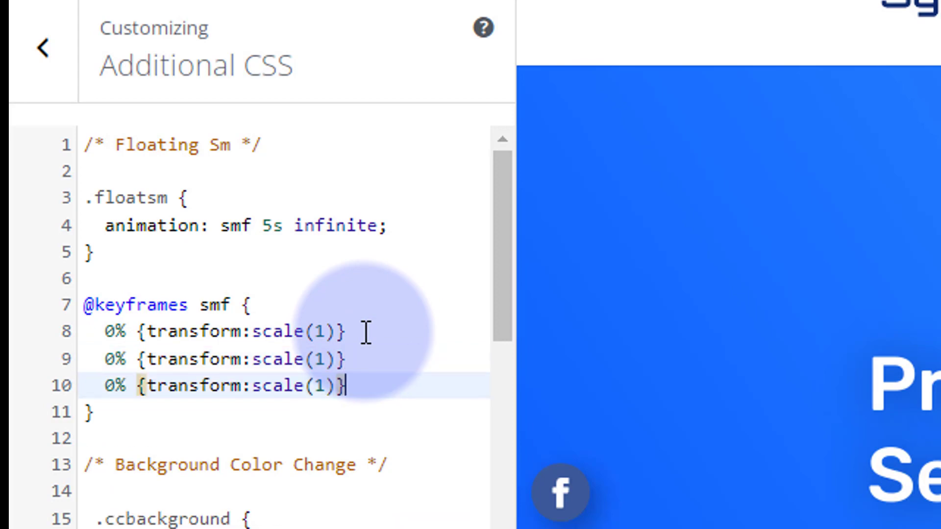
left_click(109, 354)
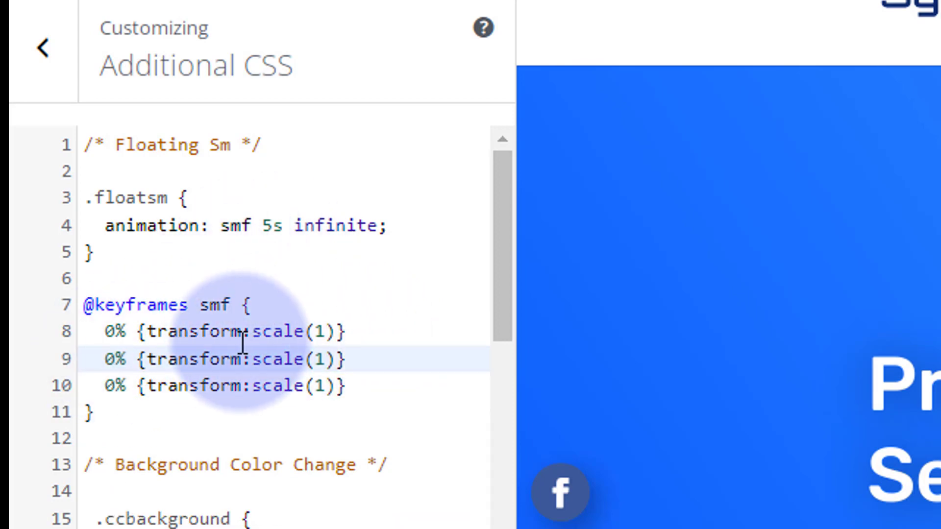
type("5")
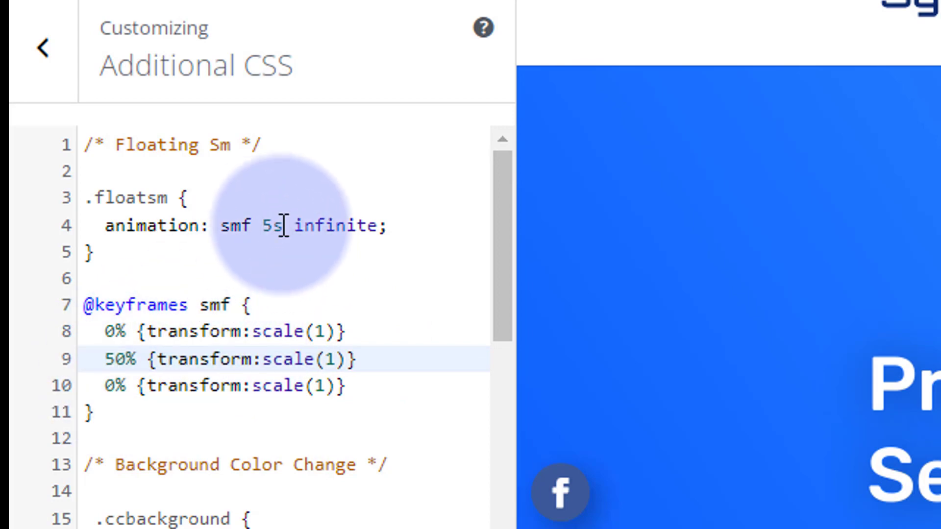
left_click(104, 385)
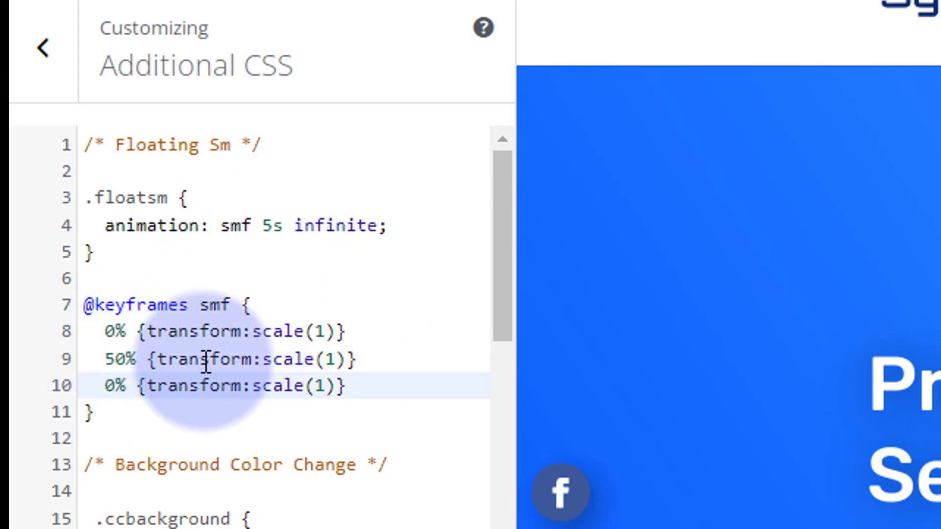
Make the last keyframe 100%, then try 50% step scales of 1.1 and 1.2 before returning it to 1
type("10")
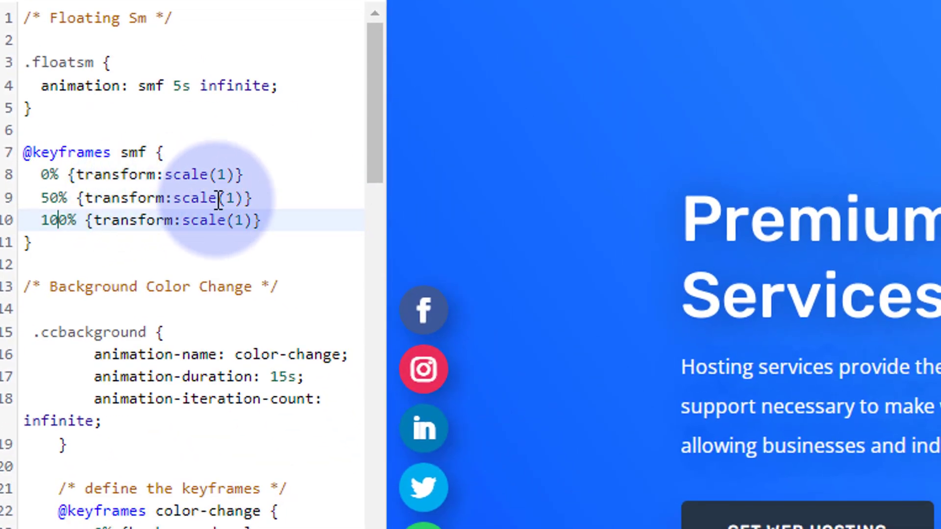
left_click(234, 198)
type(".1")
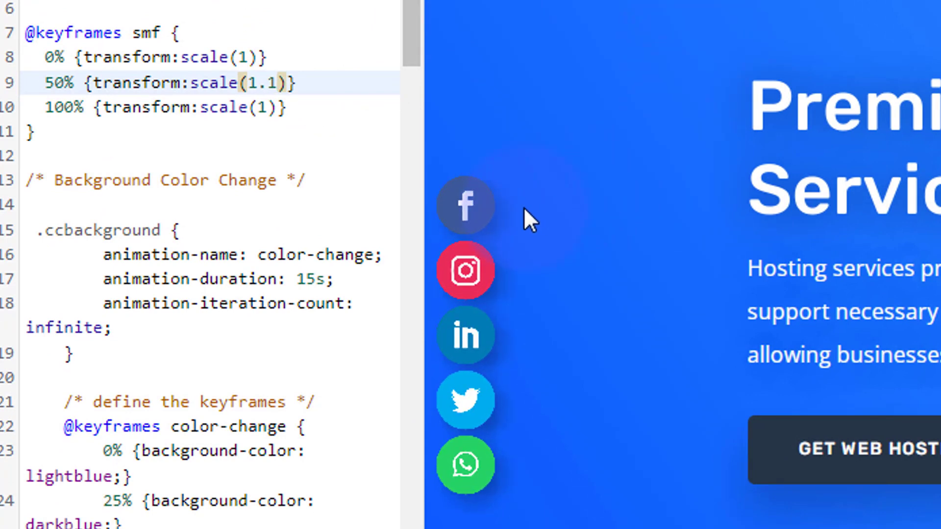
double_click(277, 83)
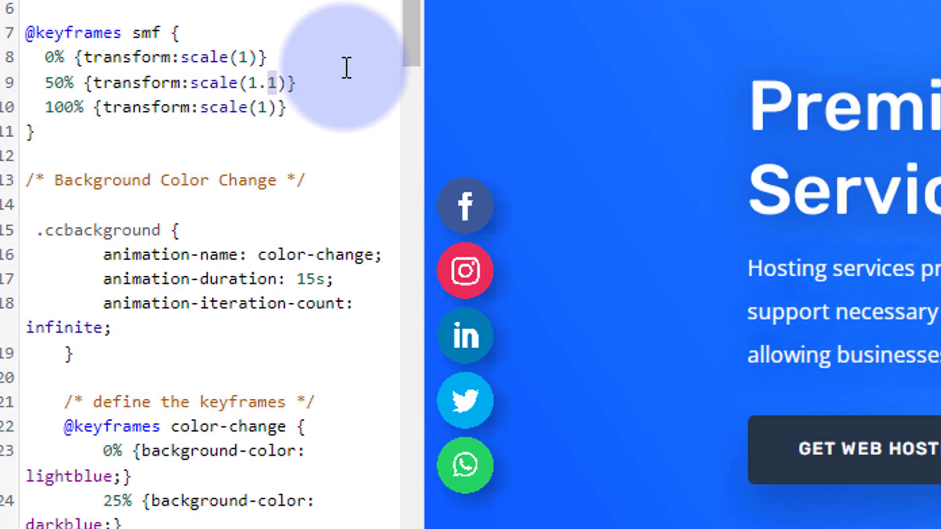
type("2")
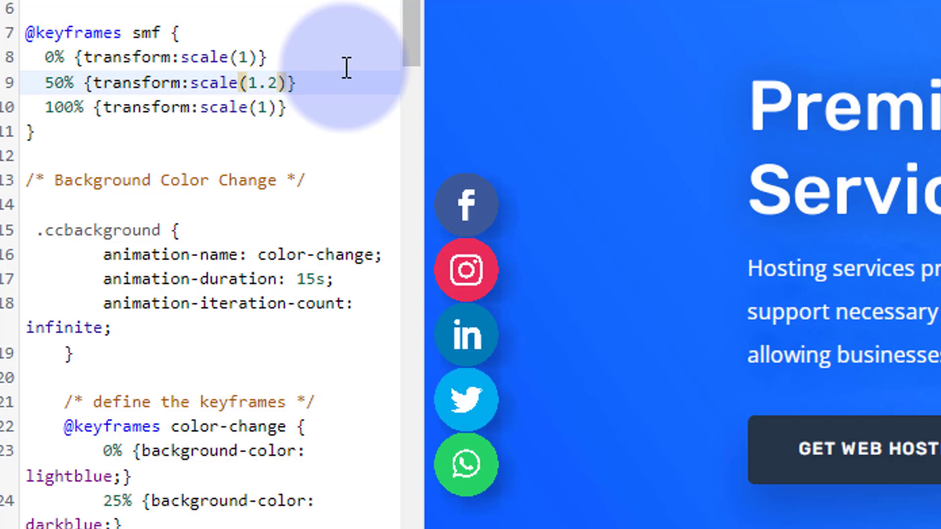
double_click(276, 81)
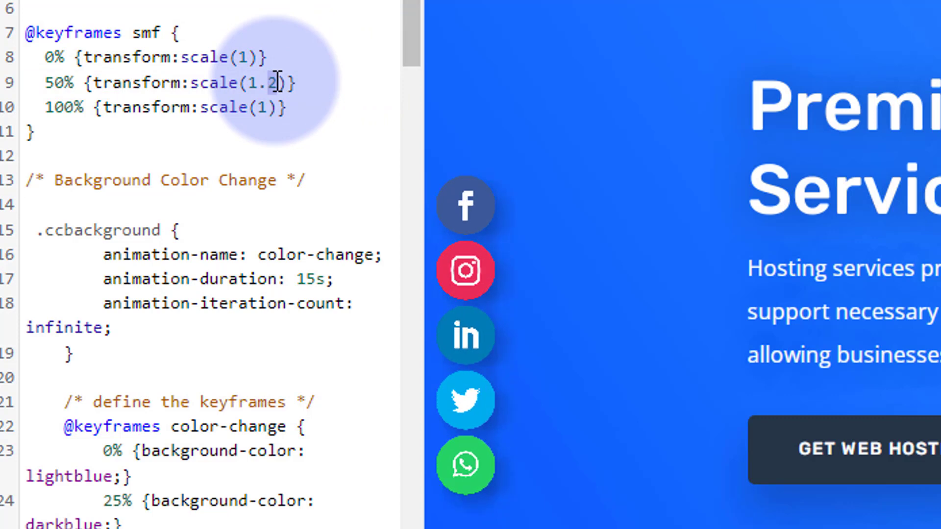
type("1")
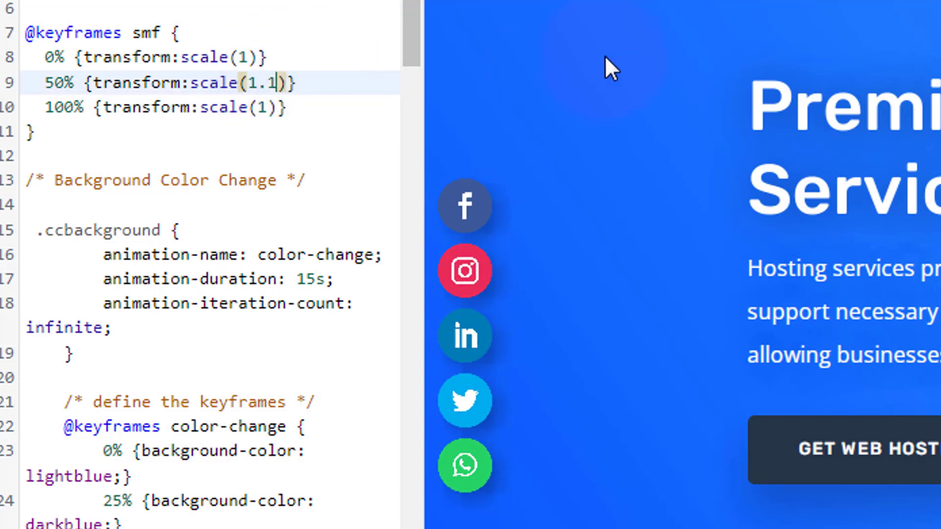
left_click_drag(246, 82, 277, 83)
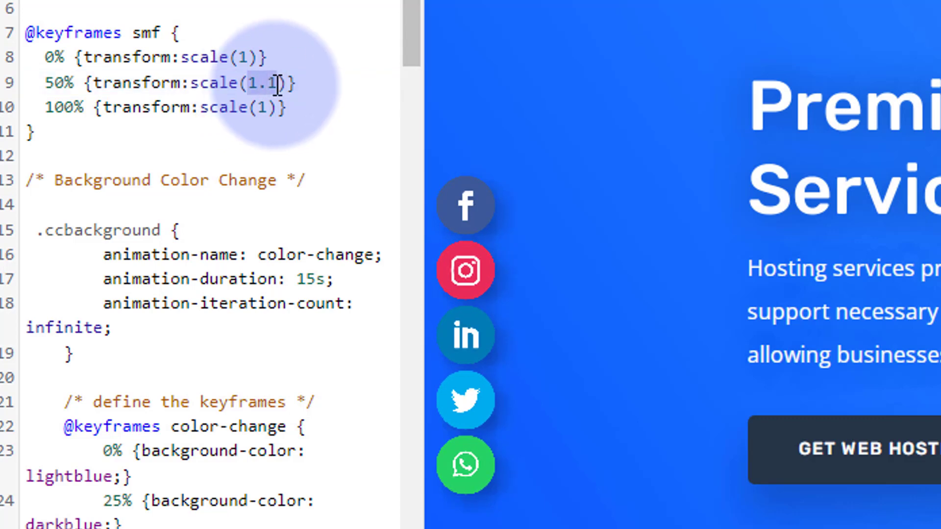
type("1")
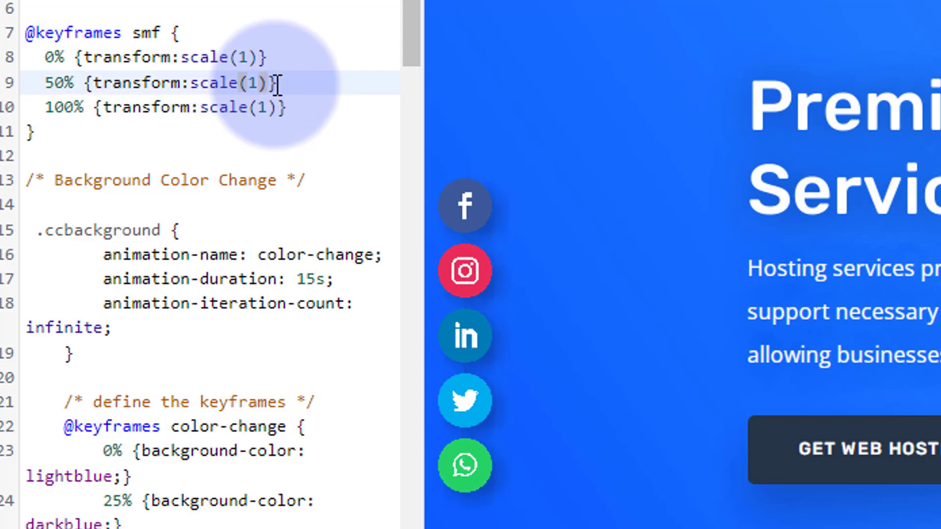
Try scale 0.8 on the 0% and 100% steps, then reset the 0% step to 1
left_click_drag(240, 57, 251, 57)
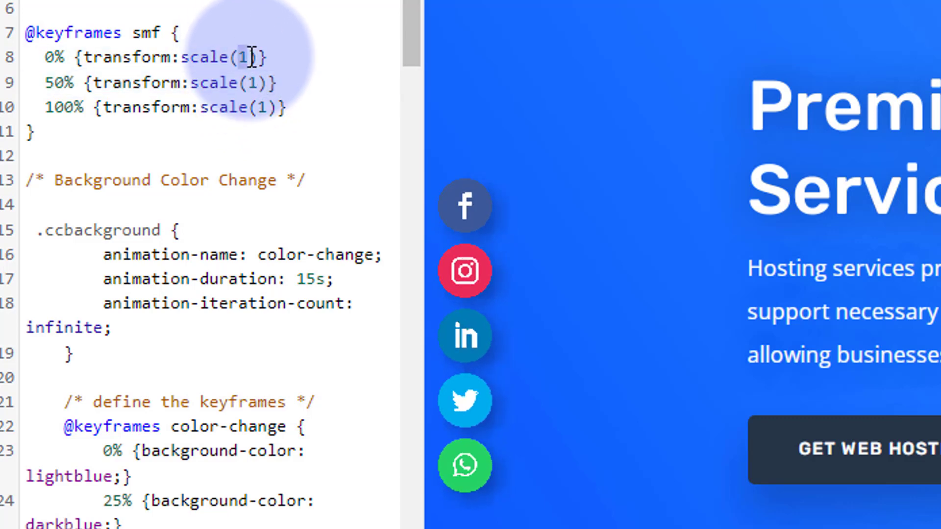
type("0.8")
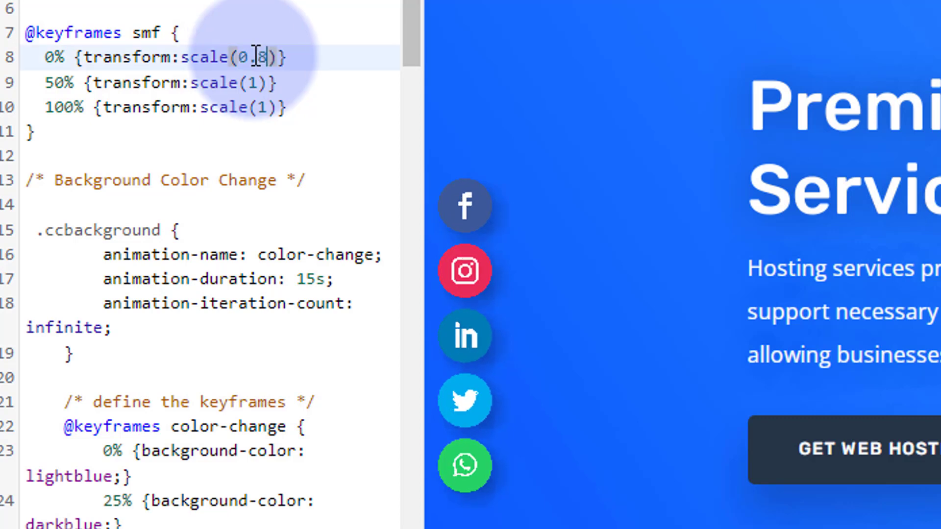
left_click_drag(259, 113, 269, 113)
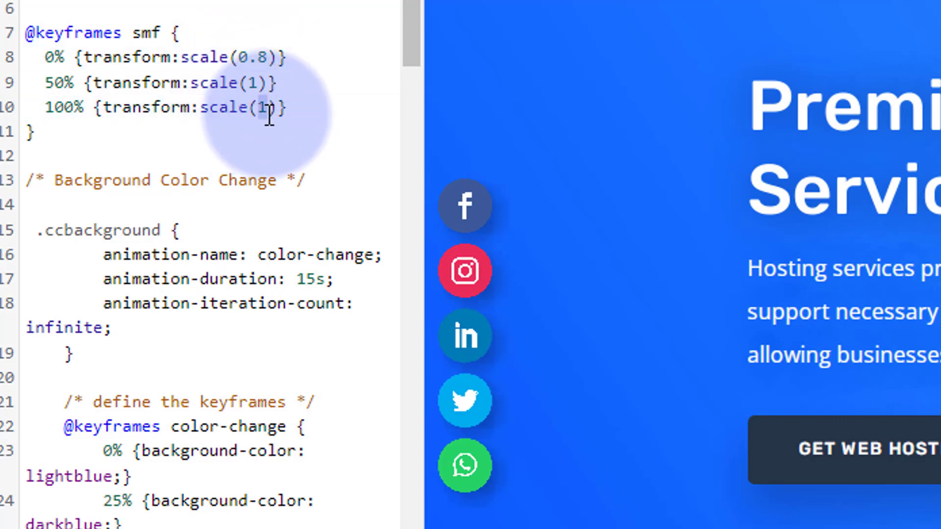
type("0.8")
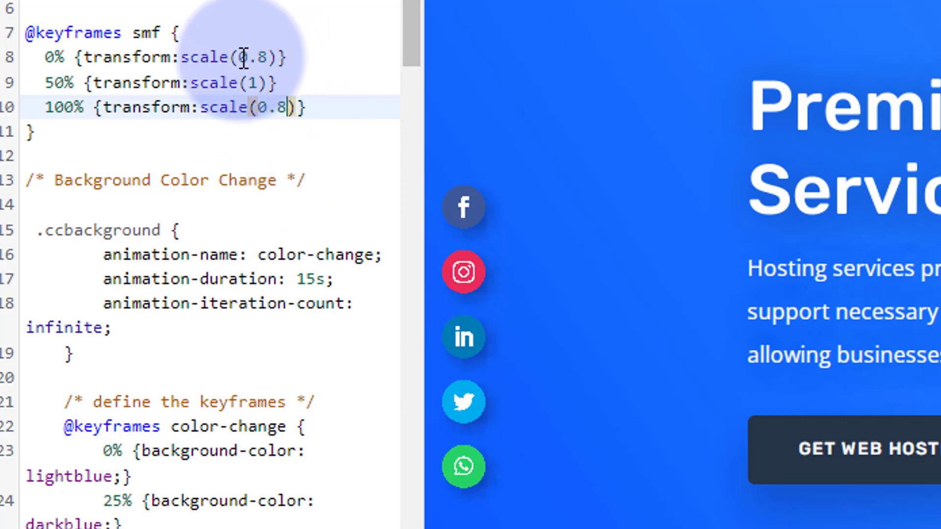
left_click_drag(240, 58, 270, 57)
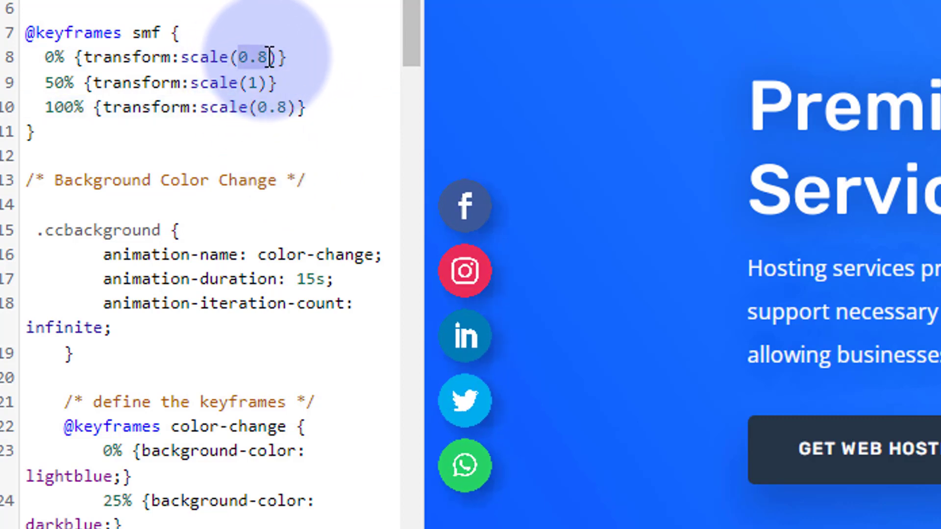
type("1")
left_click_drag(260, 107, 288, 106)
Restore the 100% step to scale(1), set the 50% step to 1.1, and publish the CSS
type("1")
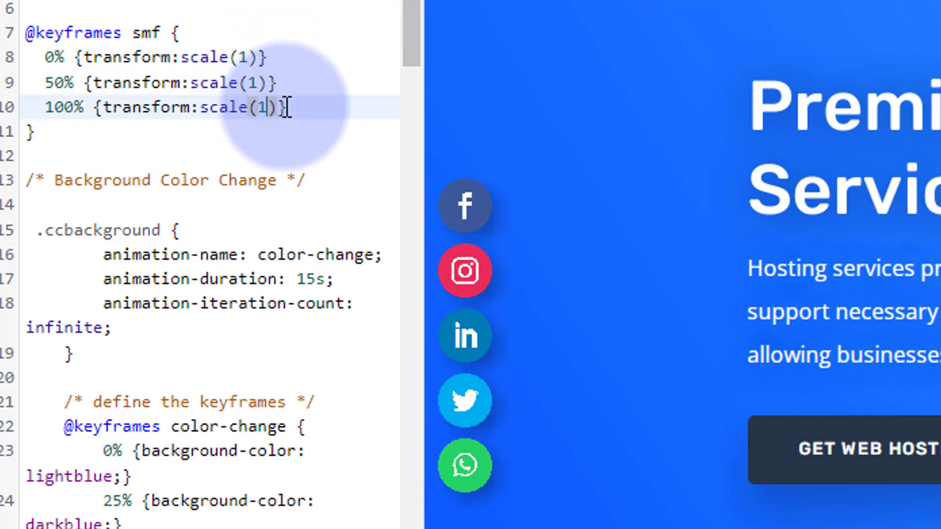
left_click(258, 83)
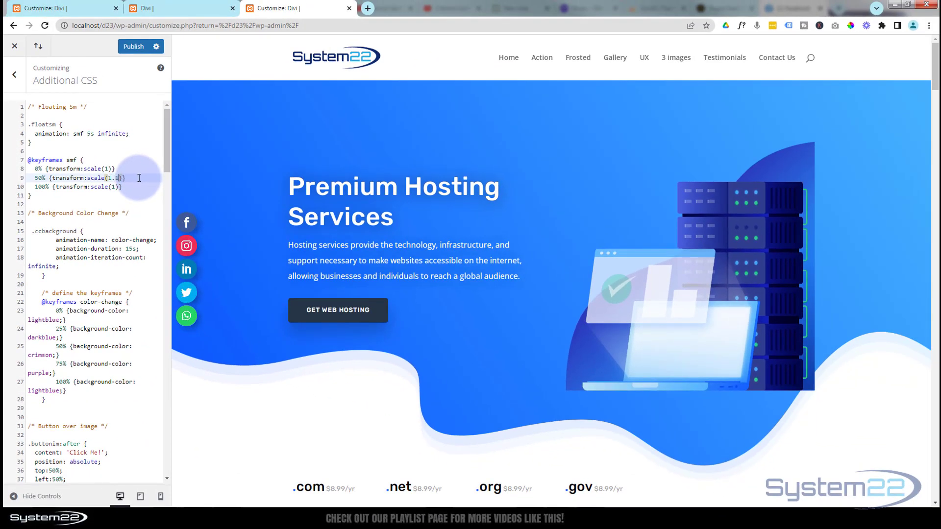
left_click(140, 49)
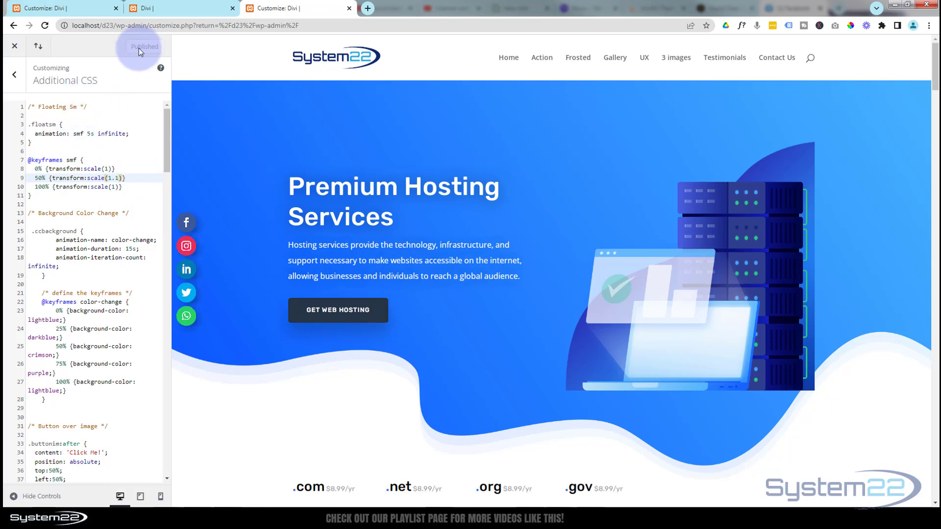
Exit the Visual Builder on the Divi page and scroll the live page to confirm the icons stay pinned left
left_click(180, 6)
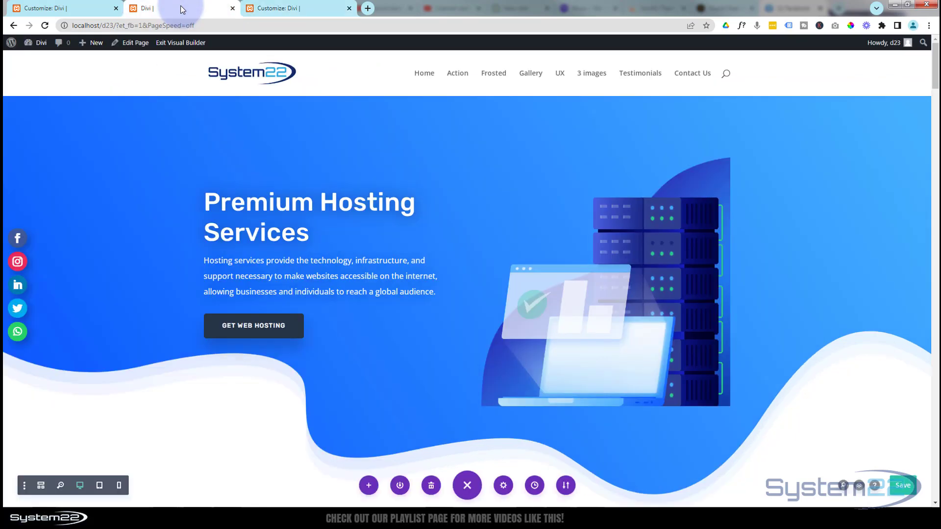
left_click(178, 45)
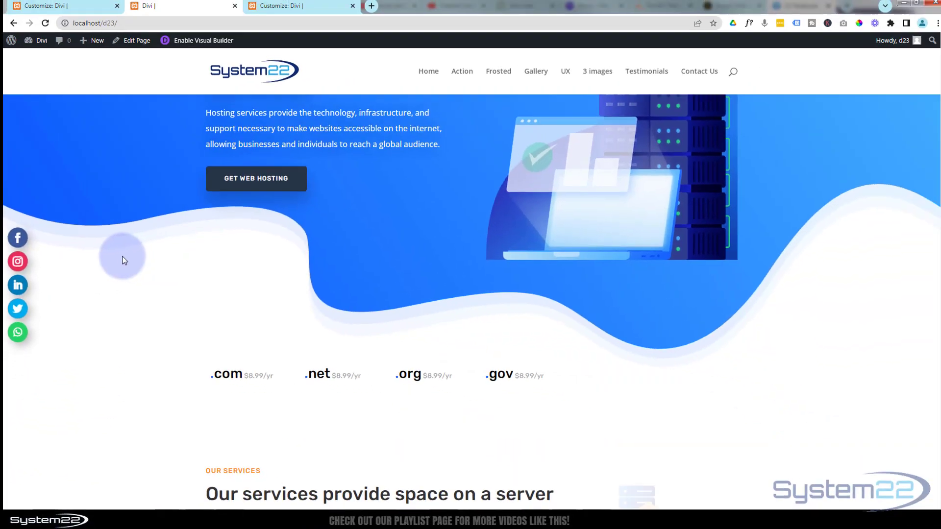
scroll(121, 256, "down", 3)
scroll(122, 257, "down", 15)
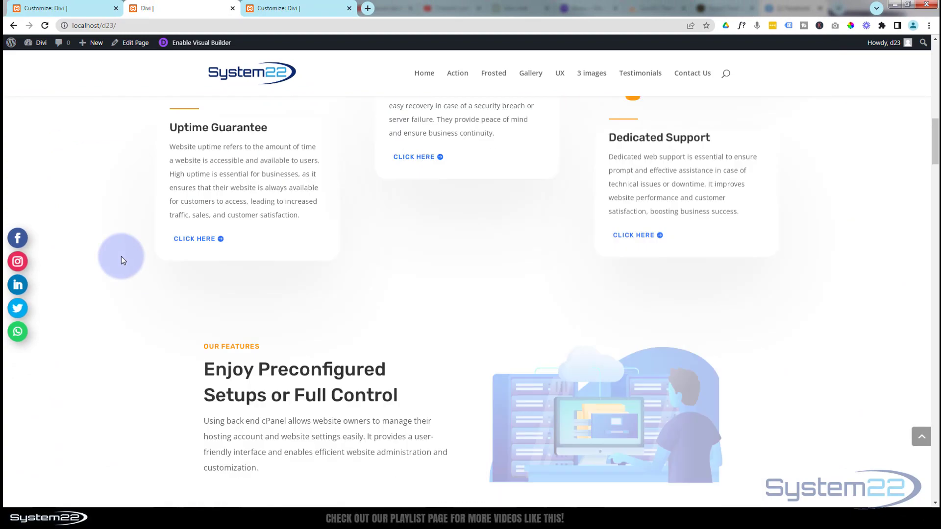
scroll(122, 257, "down", 15)
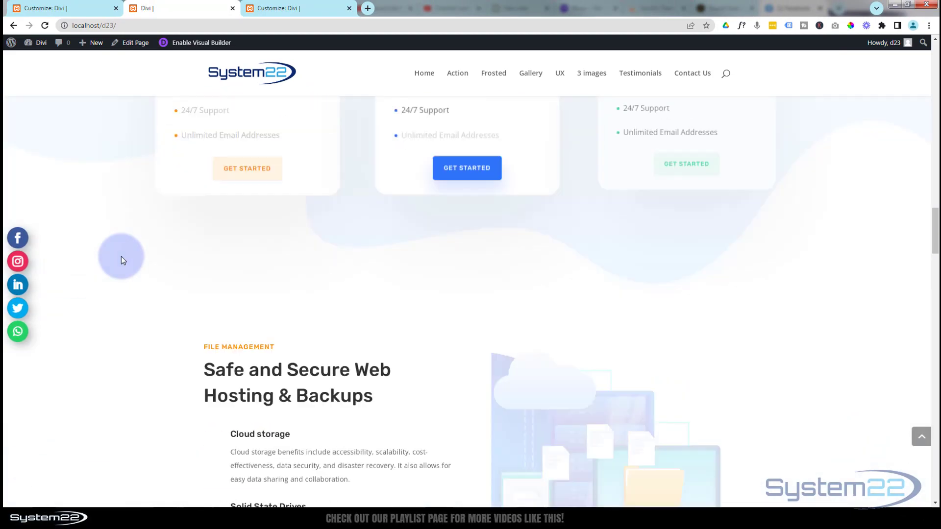
scroll(121, 257, "down", 15)
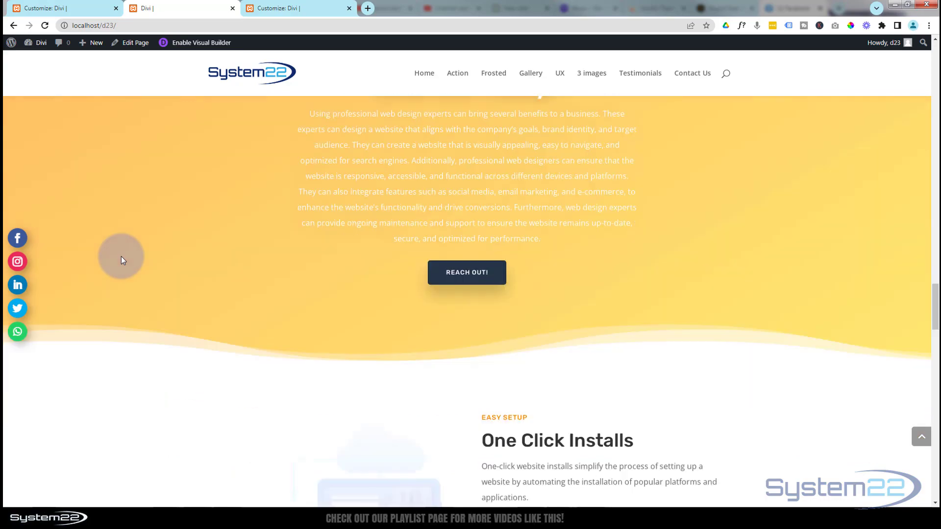
scroll(121, 257, "down", 5)
scroll(122, 256, "up", 10)
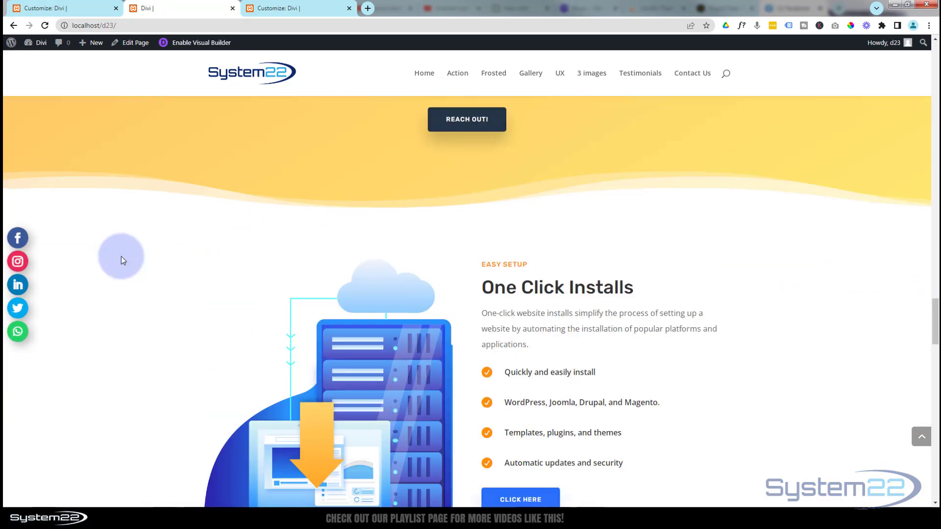
scroll(121, 257, "up", 15)
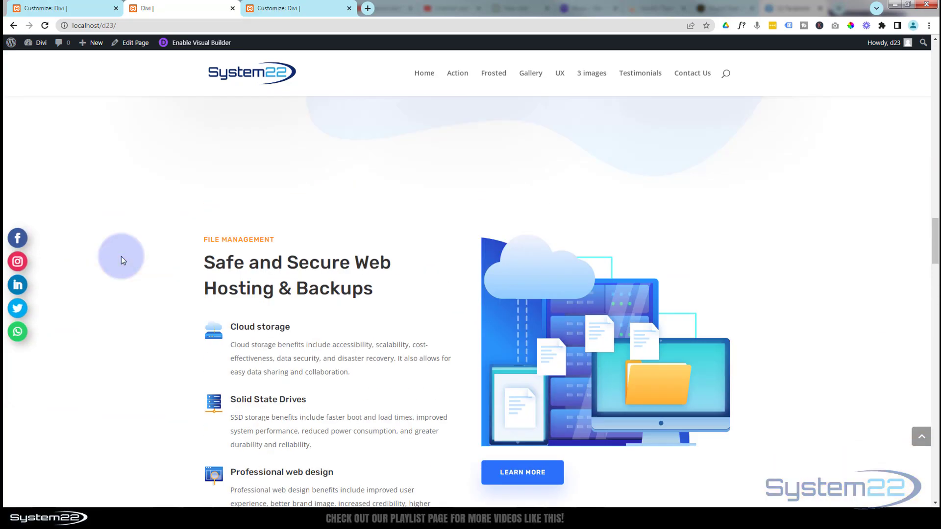
scroll(121, 257, "up", 15)
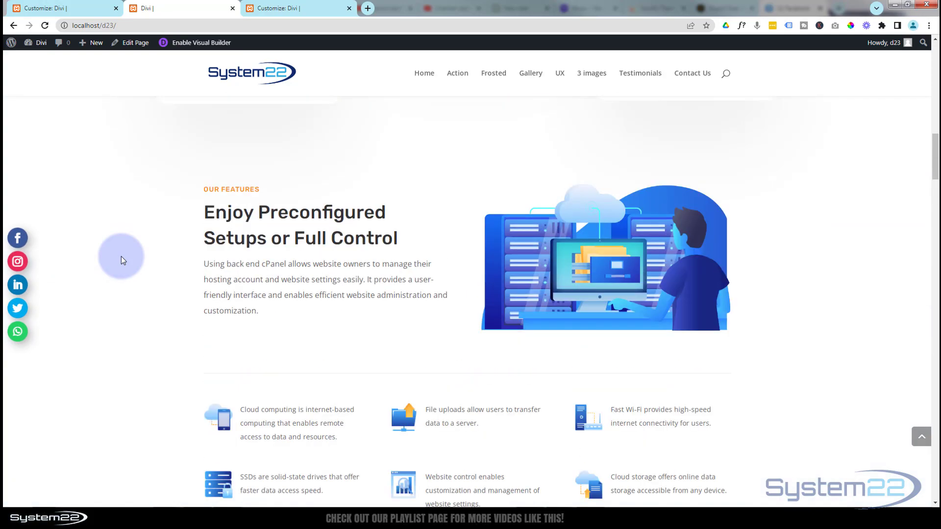
scroll(121, 257, "up", 10)
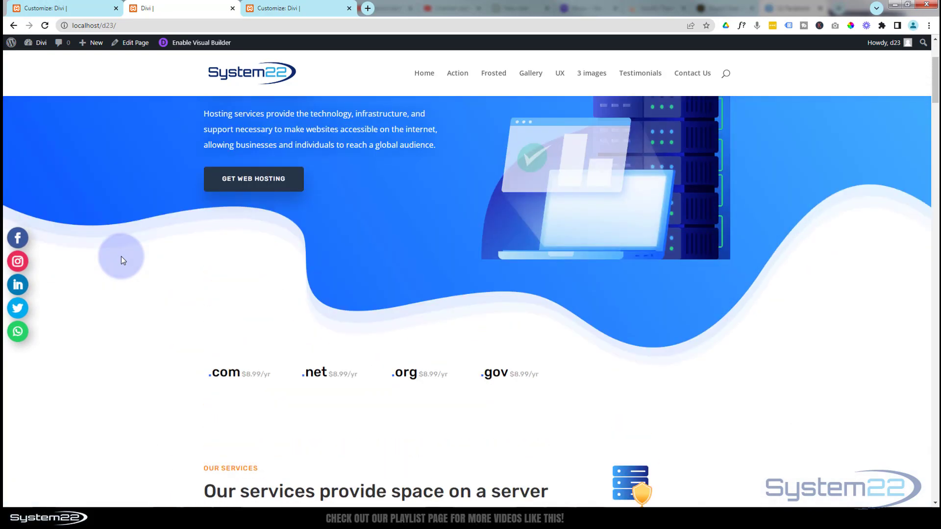
scroll(121, 257, "up", 1)
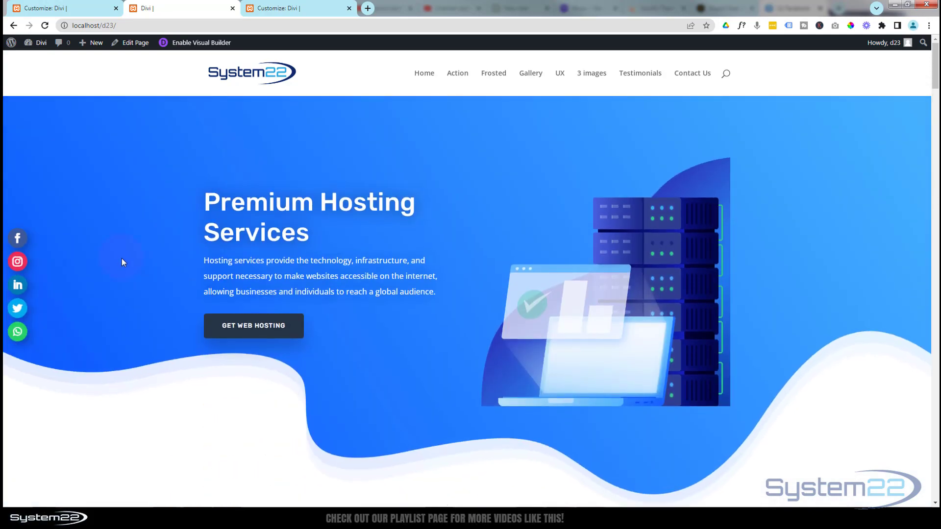